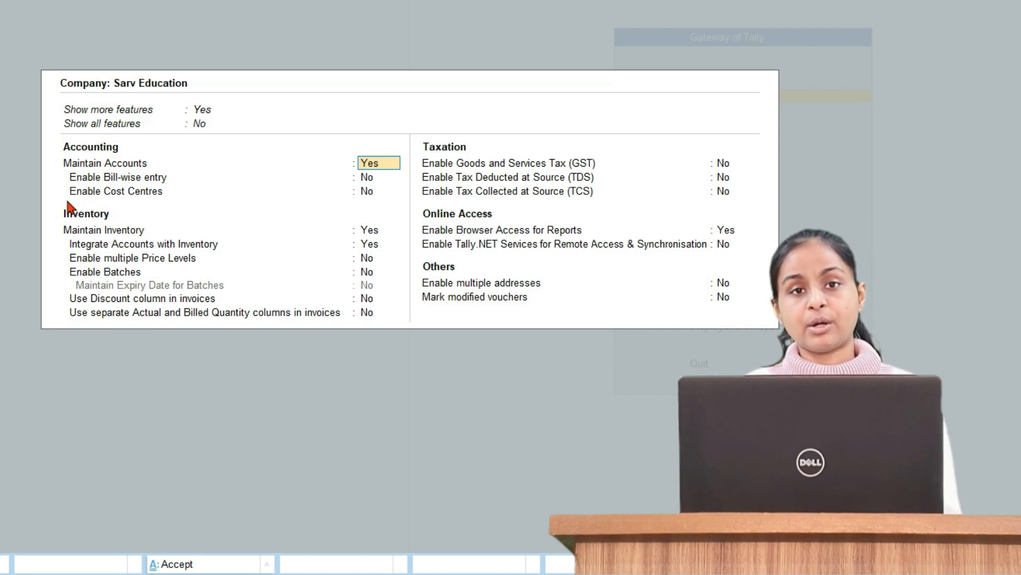
Enable multiple price levels in the company's inventory features and save the settings
key(Return)
key(Return)
key(Return)
key(Return)
key(Return)
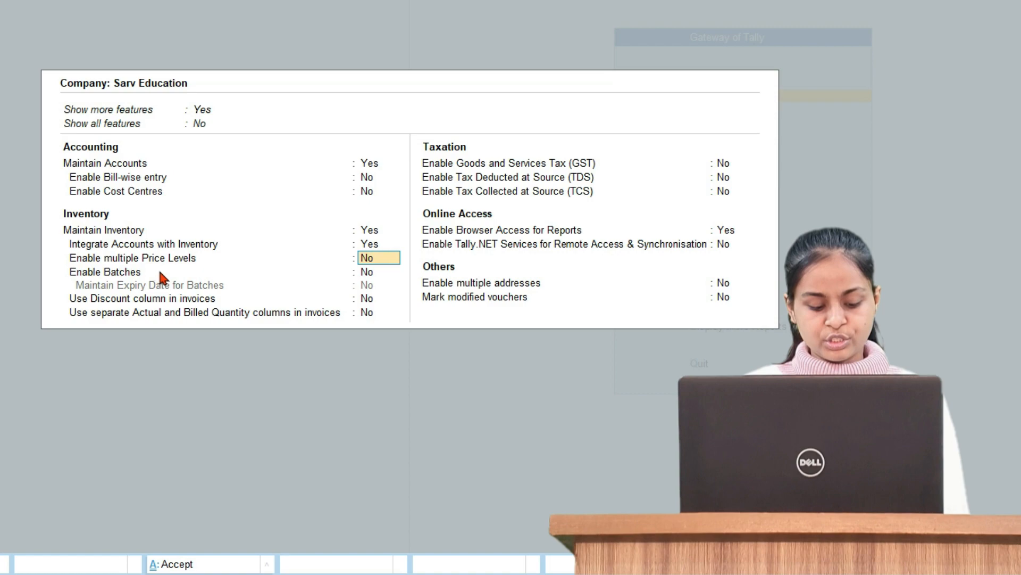
text(yes)
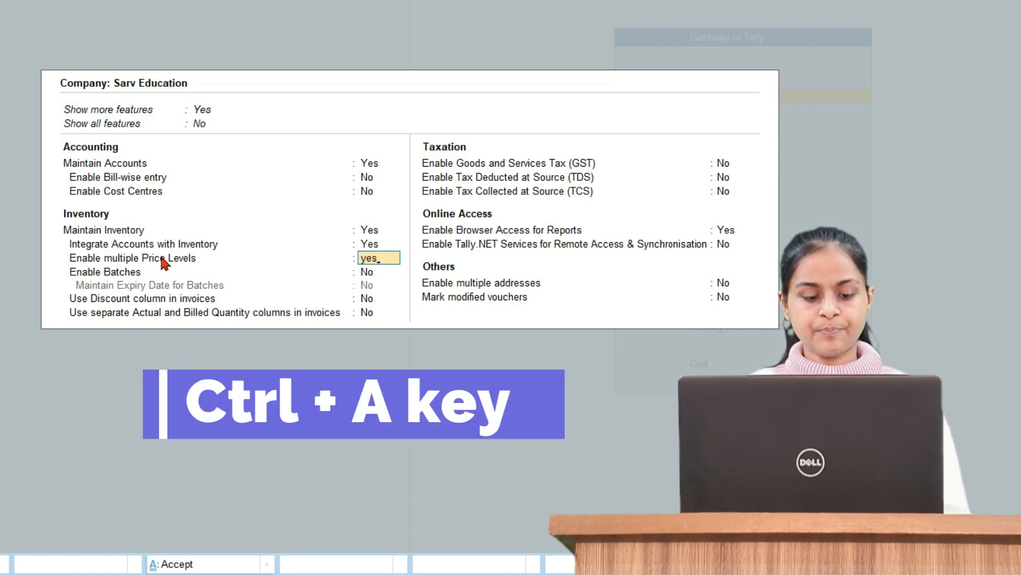
key(Return)
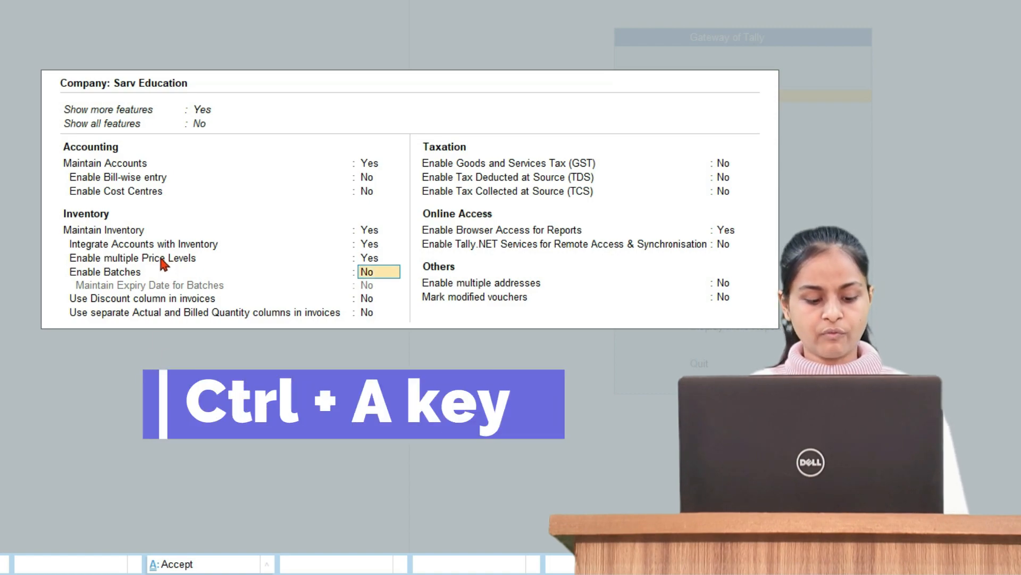
key(ctrl+a)
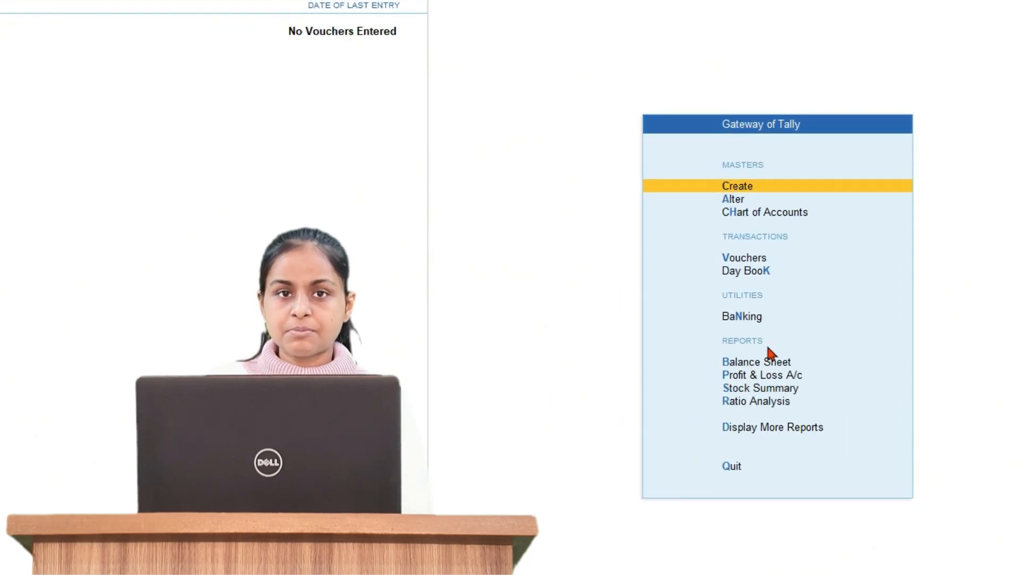
Open the company price levels form from the inventory masters for creation
click(780, 195)
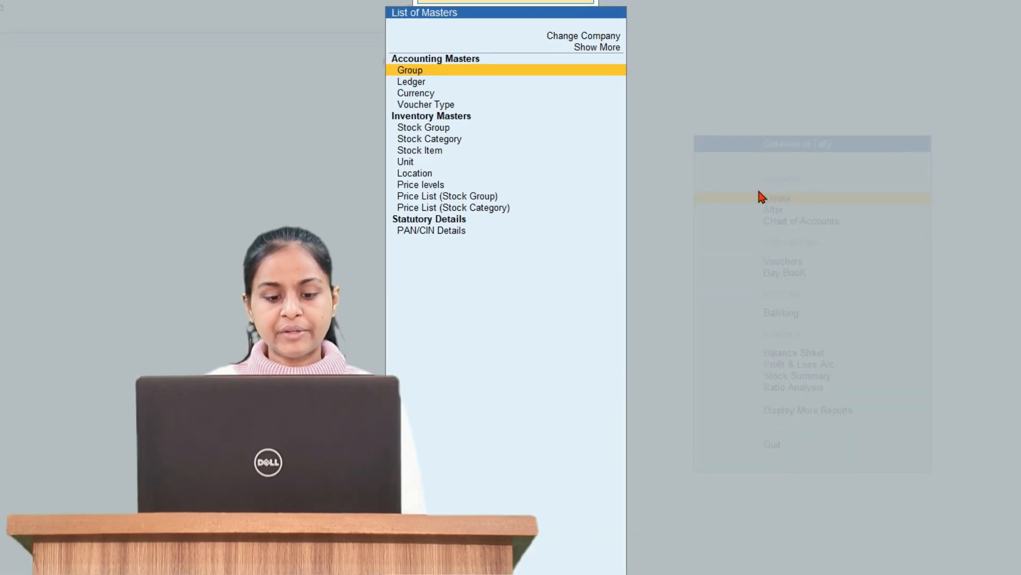
key(Down)
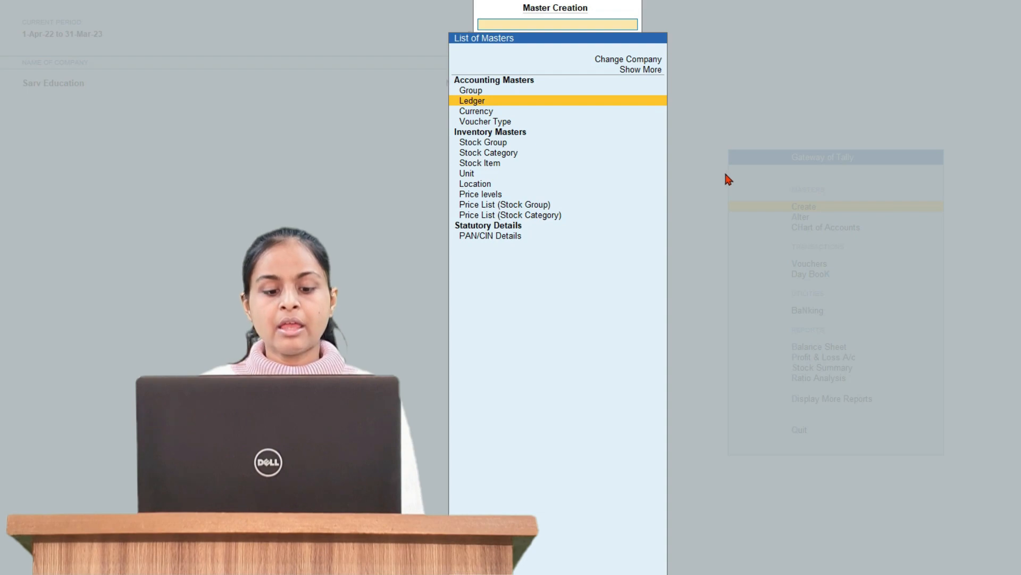
key(Down)
key(Down)
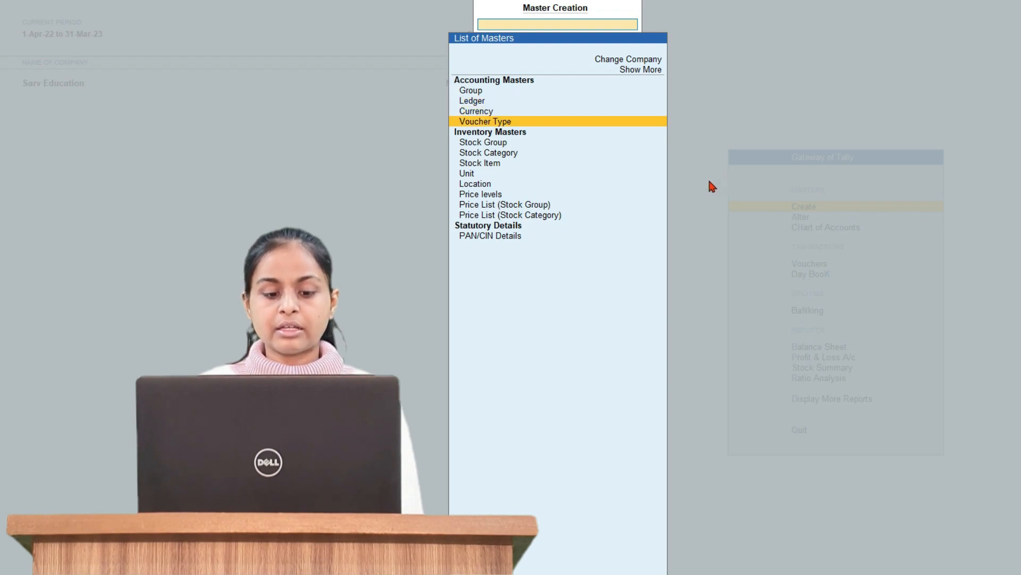
key(Down)
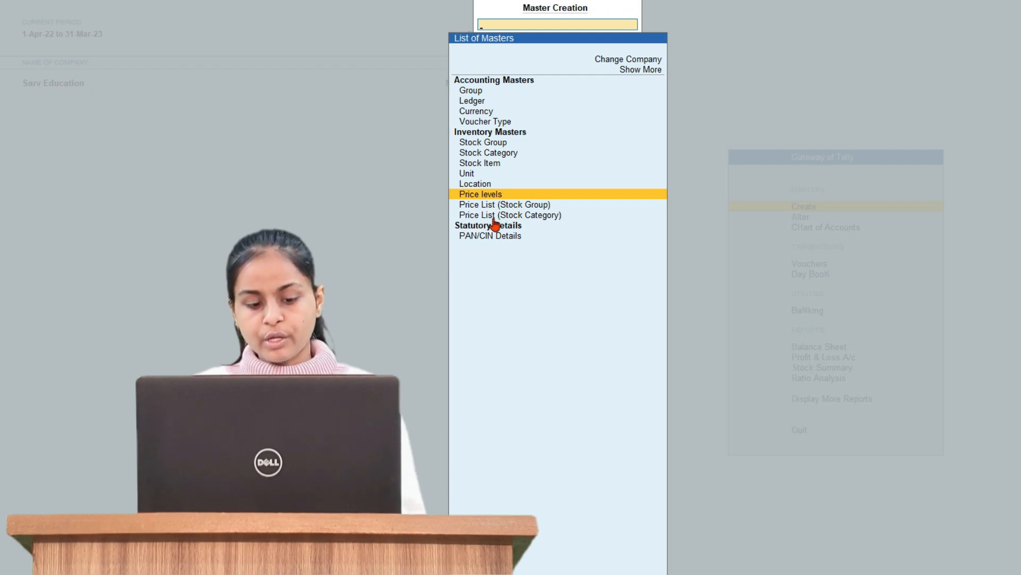
key(Down)
key(Down)
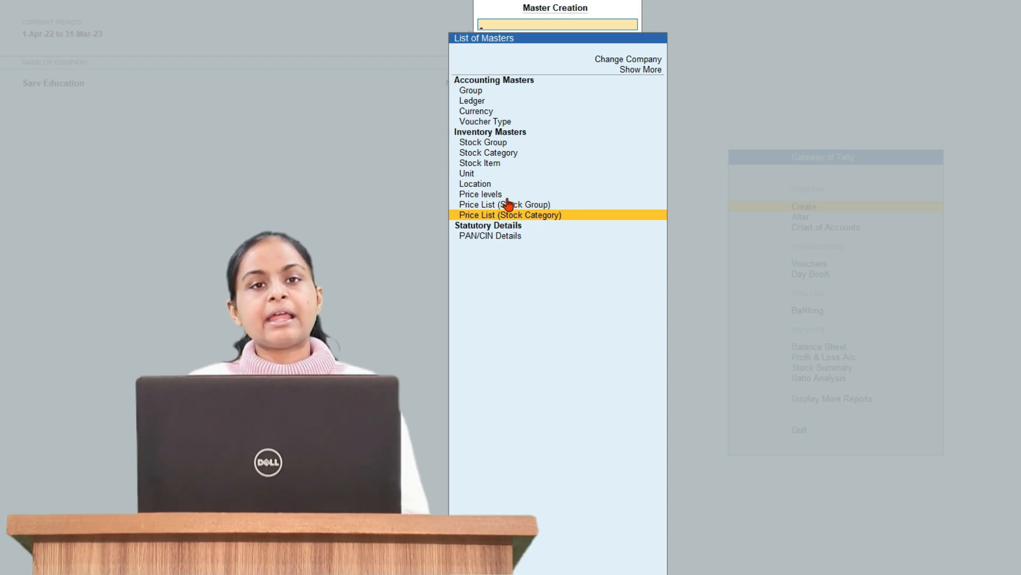
key(Up)
key(Up)
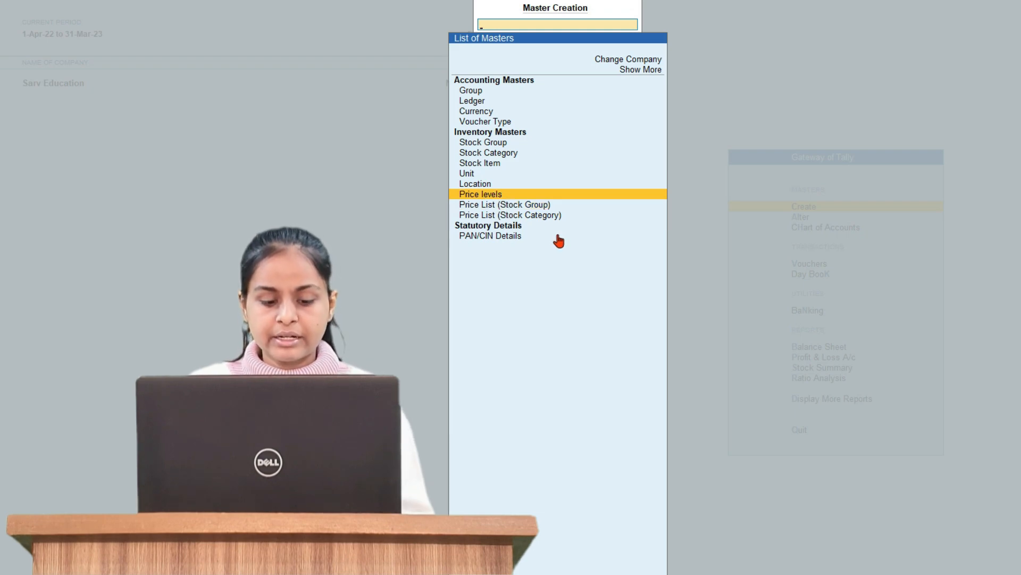
key(Return)
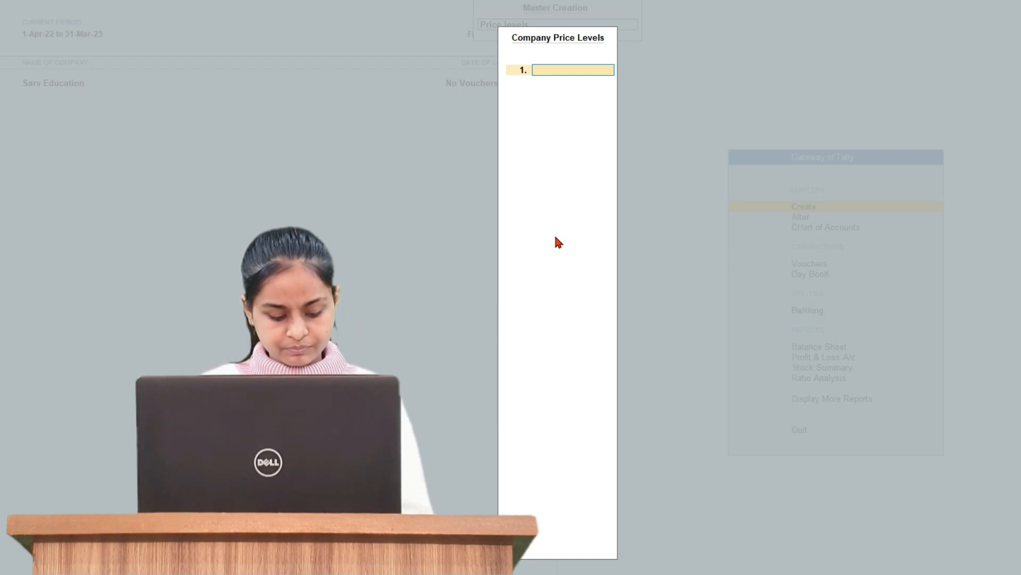
Define Wholesale and Retail as the company price levels and save them
text(Wholesale)
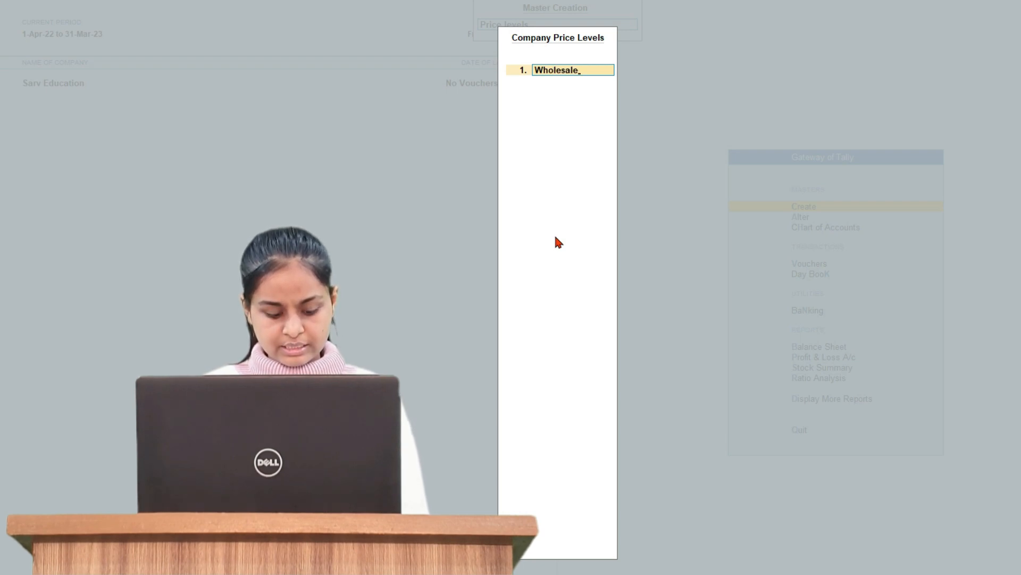
key(Return)
text(R)
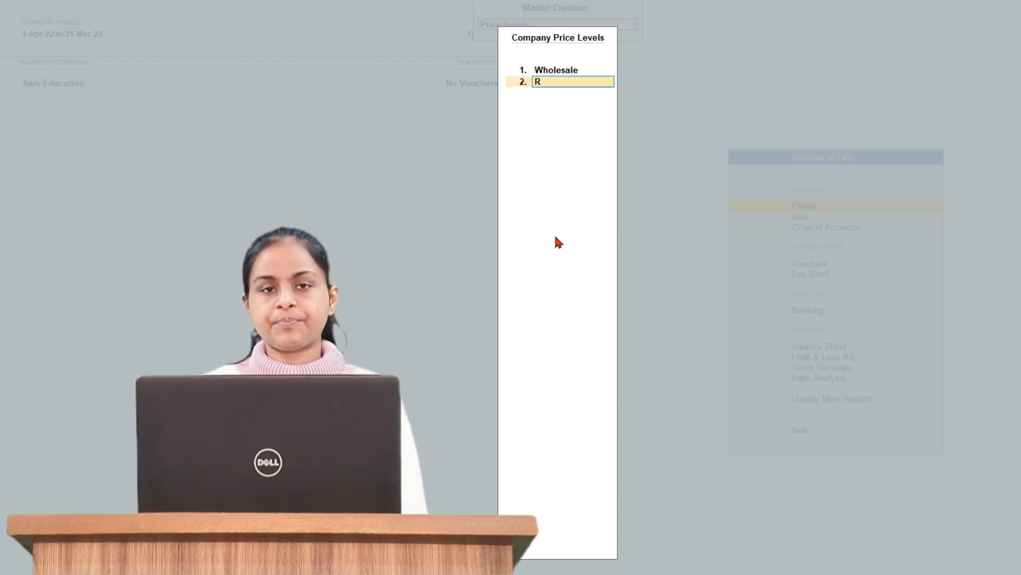
text(etail)
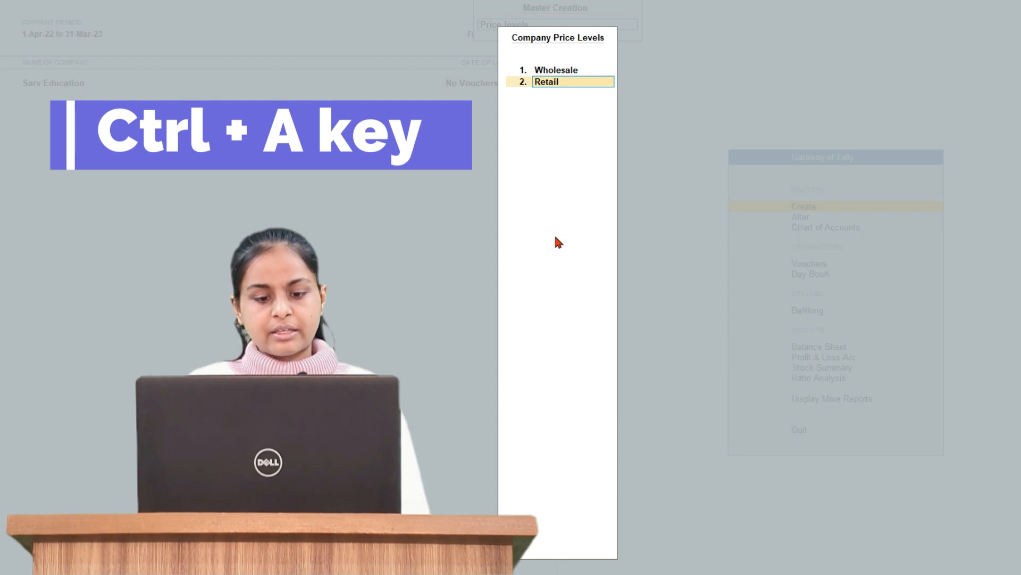
key(ctrl+a)
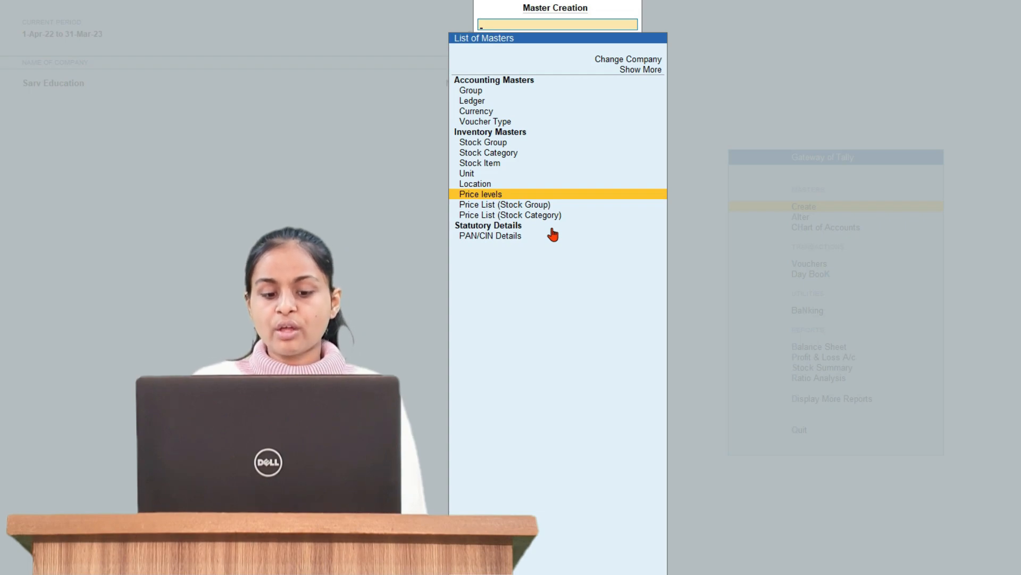
Start a stock-group price list for Snacks at the Wholesale price level, applicable from 1-Apr-22
key(Down)
key(Down)
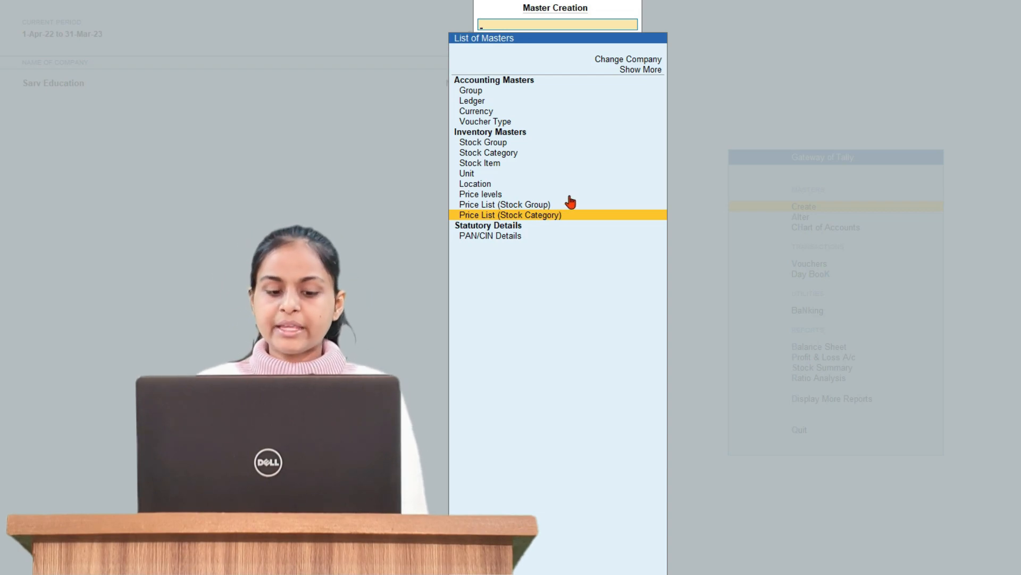
key(Up)
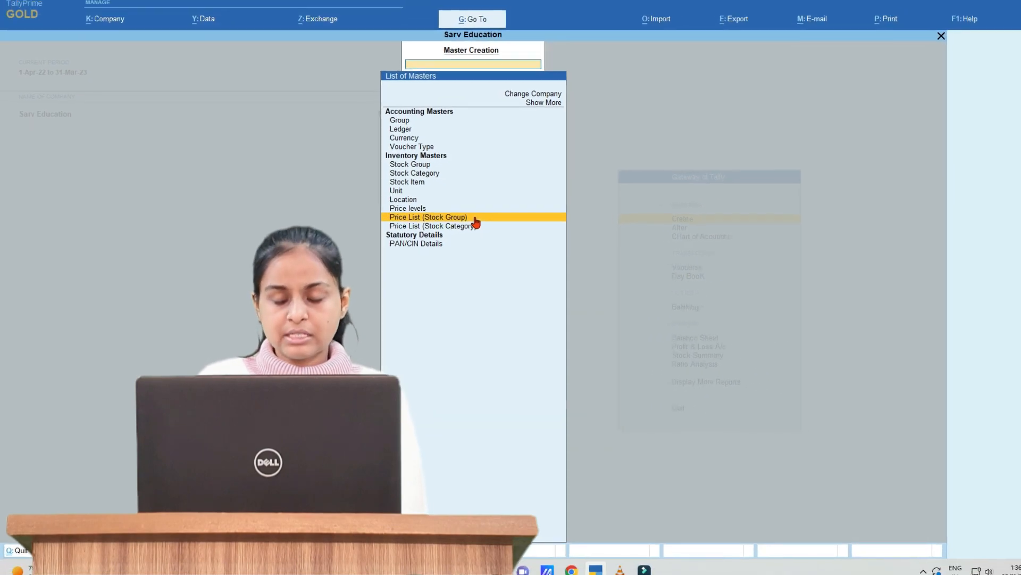
click(461, 221)
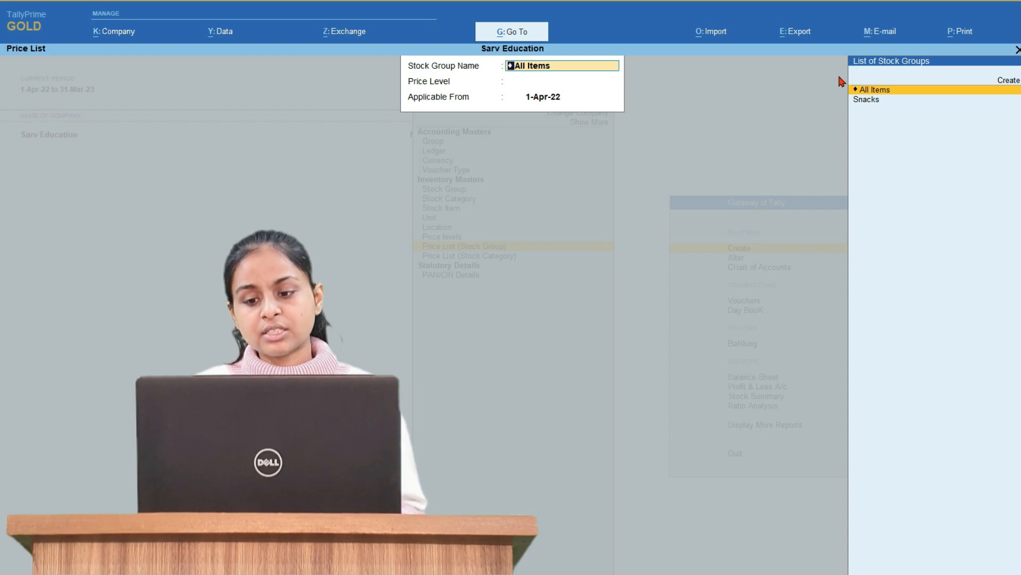
click(867, 99)
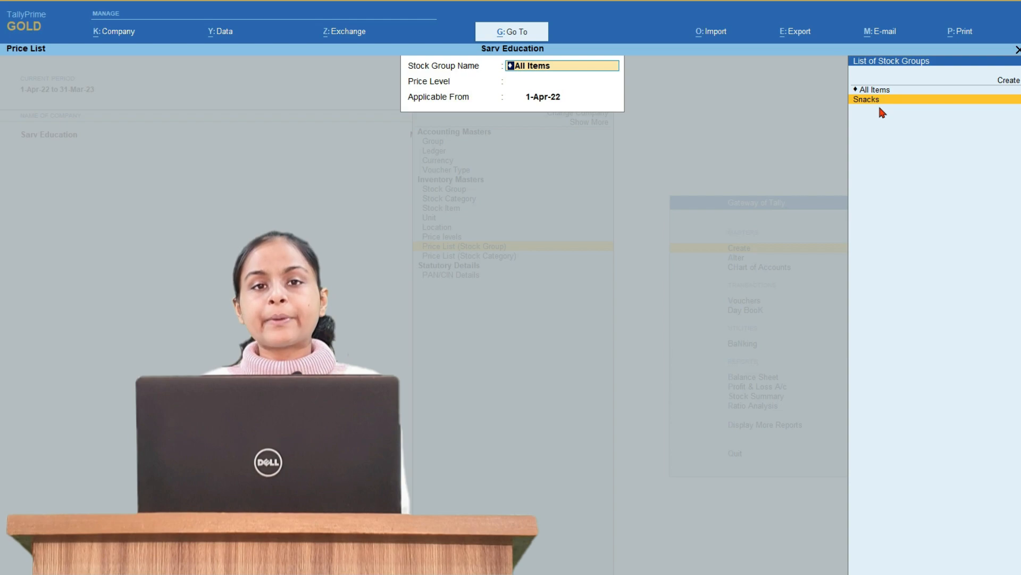
key(Return)
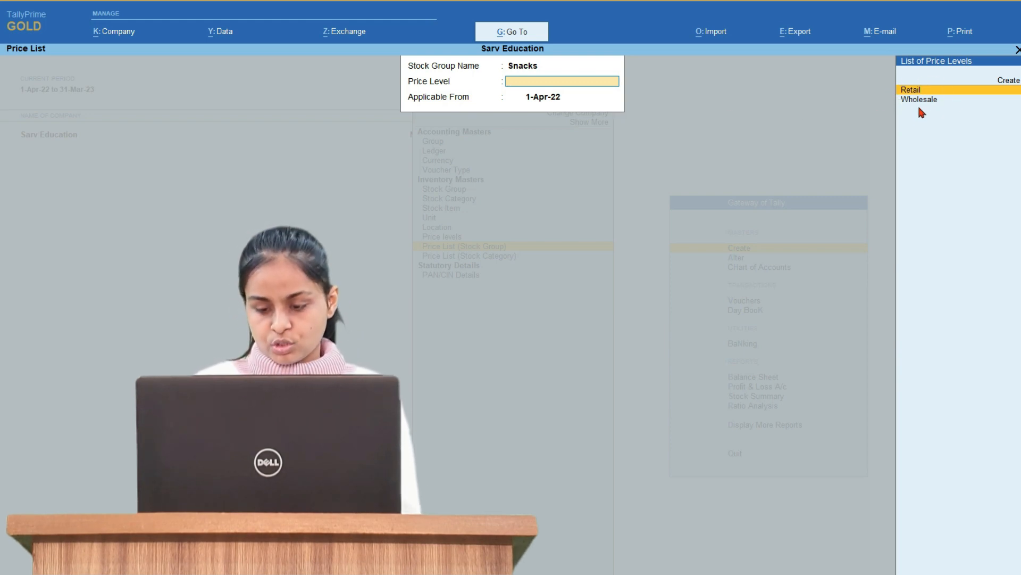
key(Down)
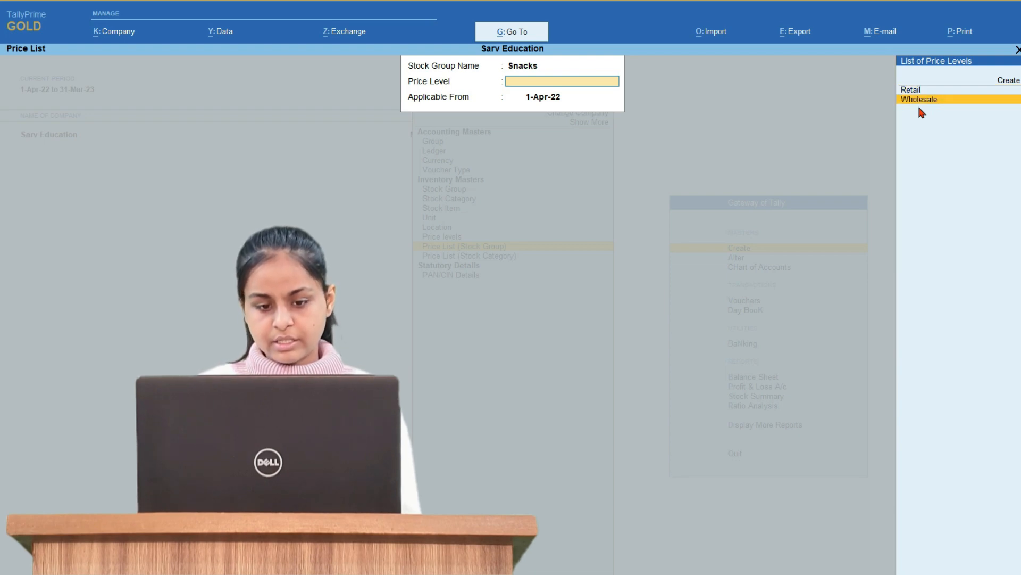
key(Return)
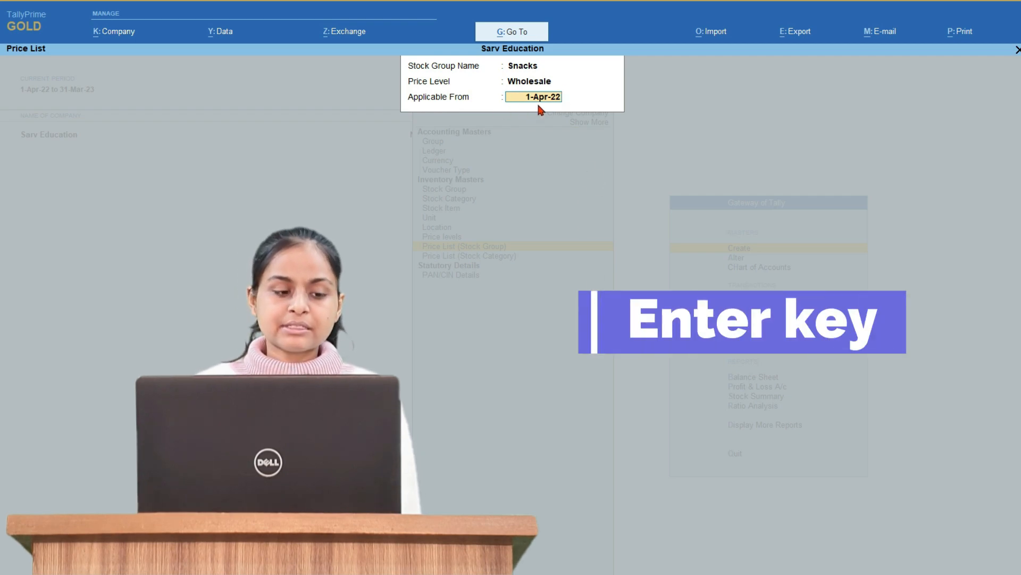
key(Return)
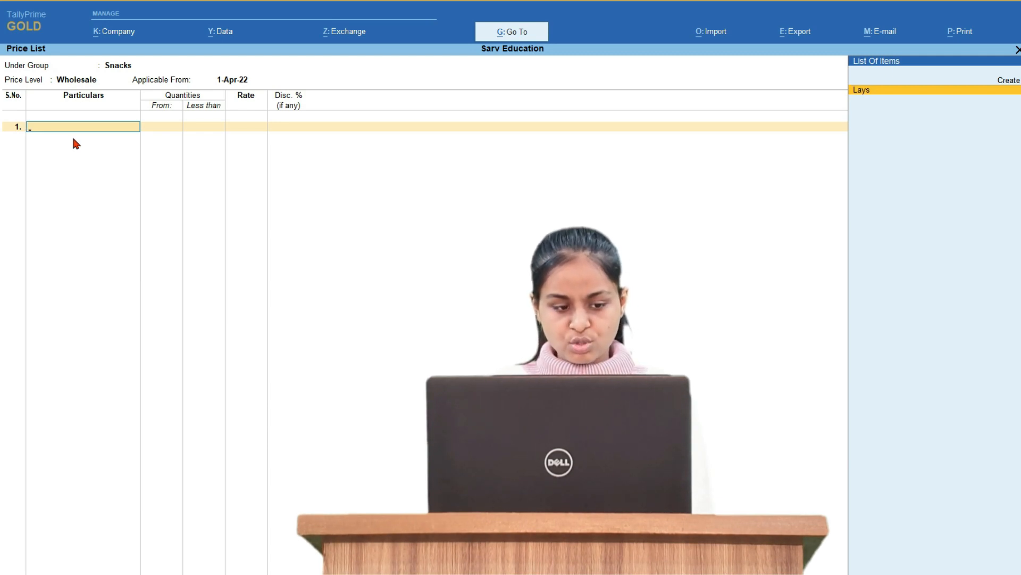
Add Lays to the price list with a rate of 20 for quantities less than 300 Pcks and no discount
key(Return)
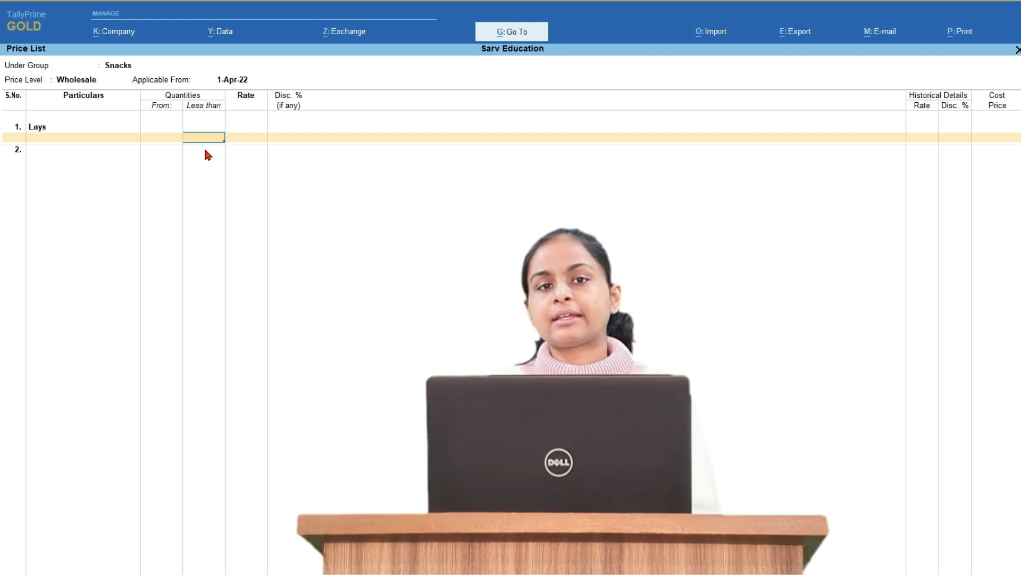
text(300)
key(Return)
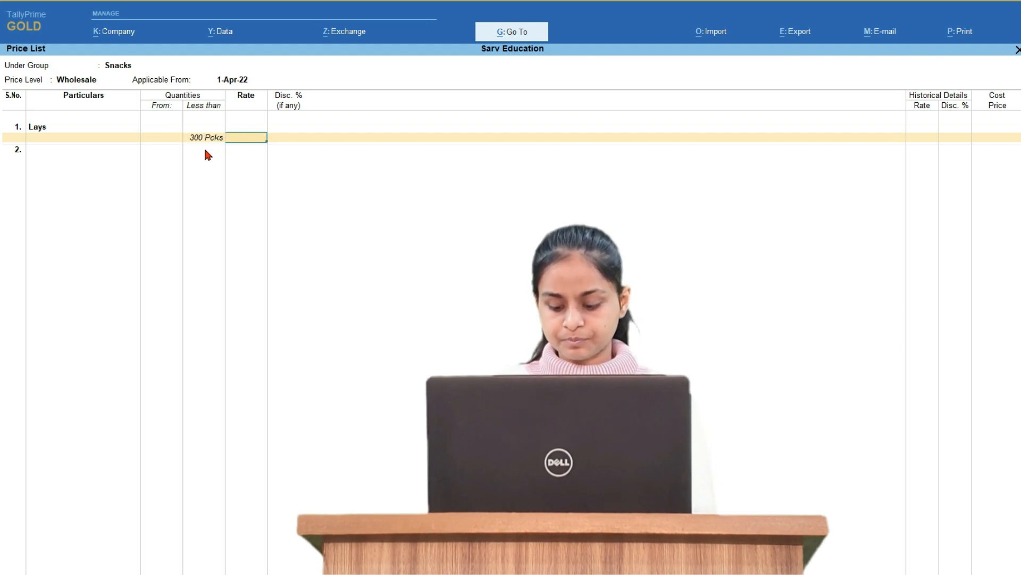
text(20)
key(Return)
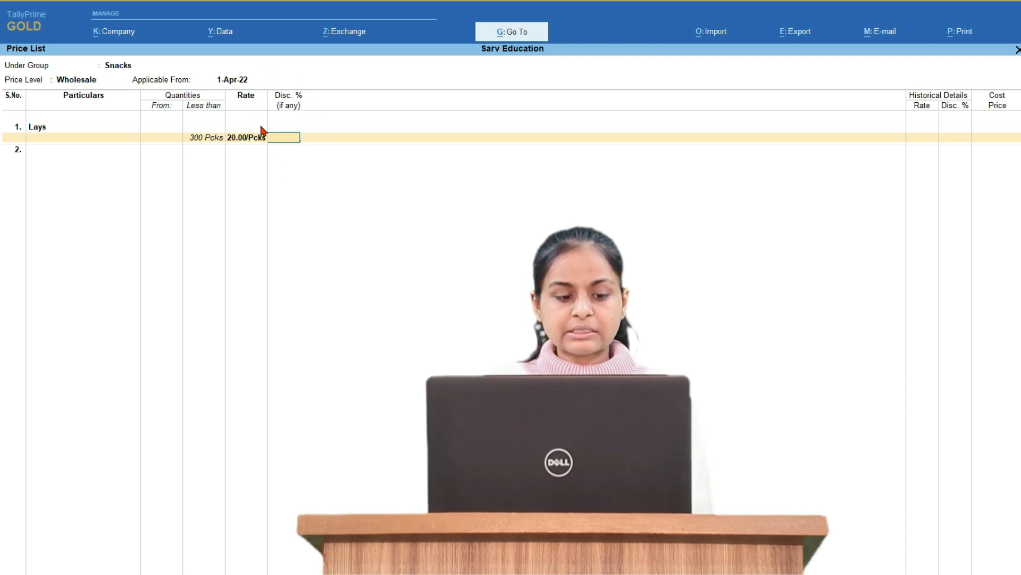
key(Return)
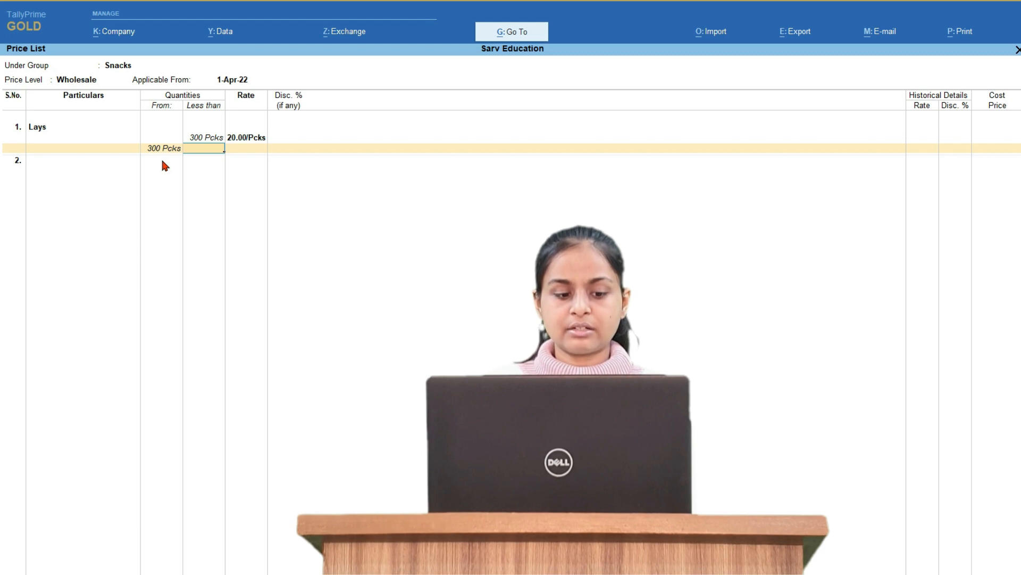
Set the Lays slab from 300 to less than 600 Pcks to a rate of 19 with a 1% discount
text(600)
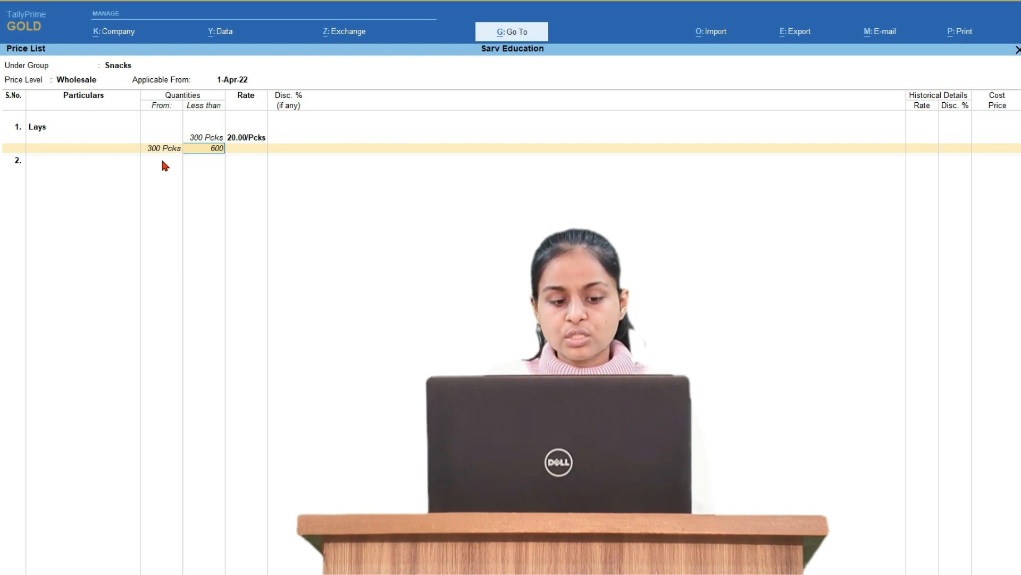
key(Return)
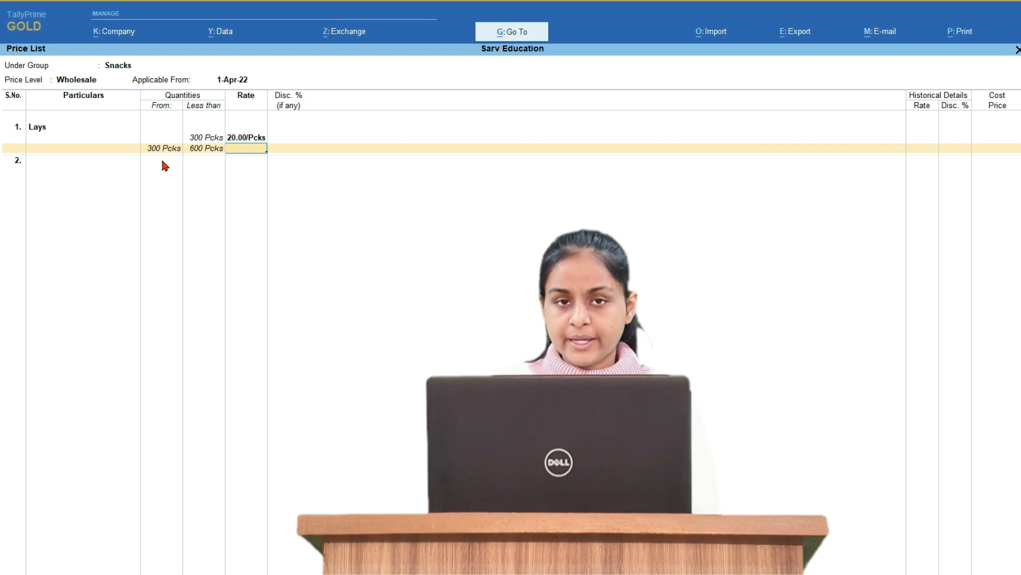
text(19)
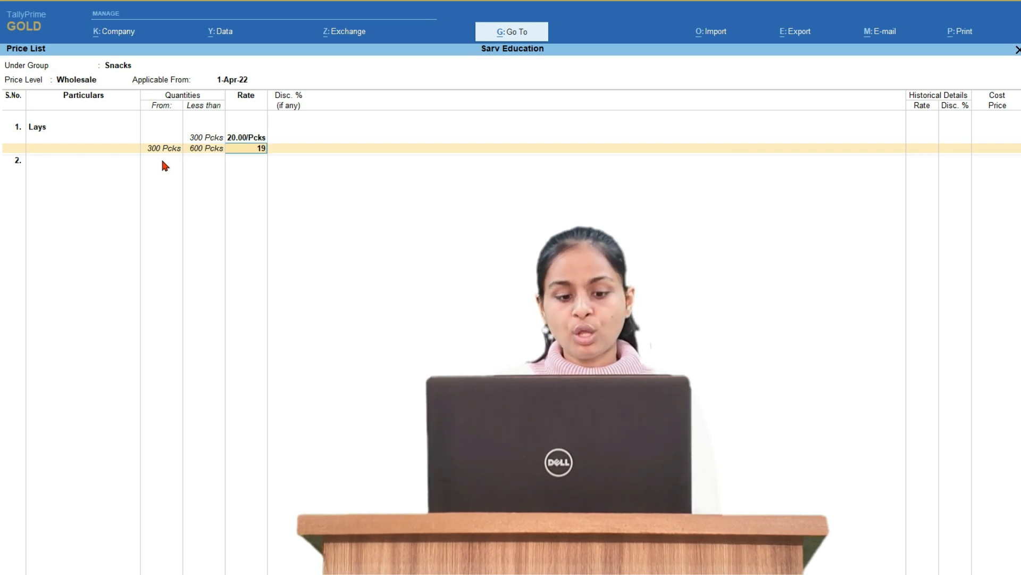
key(Return)
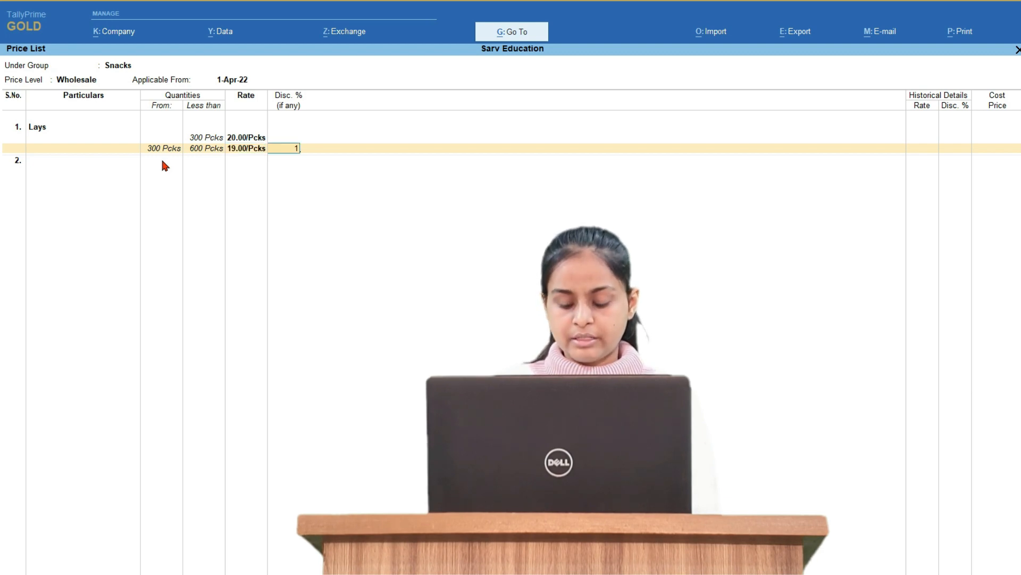
key(Return)
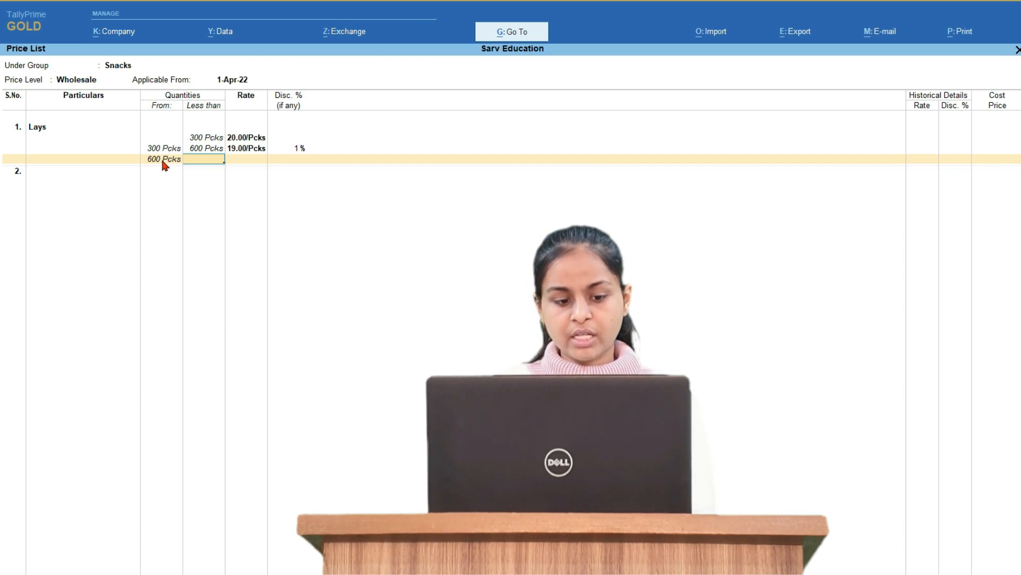
Set the Lays slab from 600 to less than 1,000 Pcks to a rate of 18 with a 2% discount
text(1000)
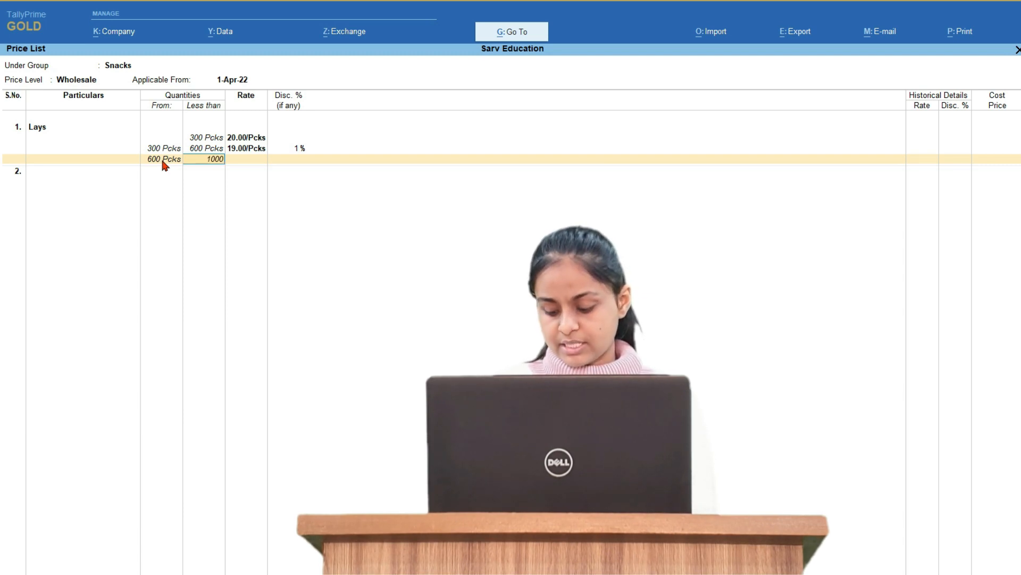
key(Return)
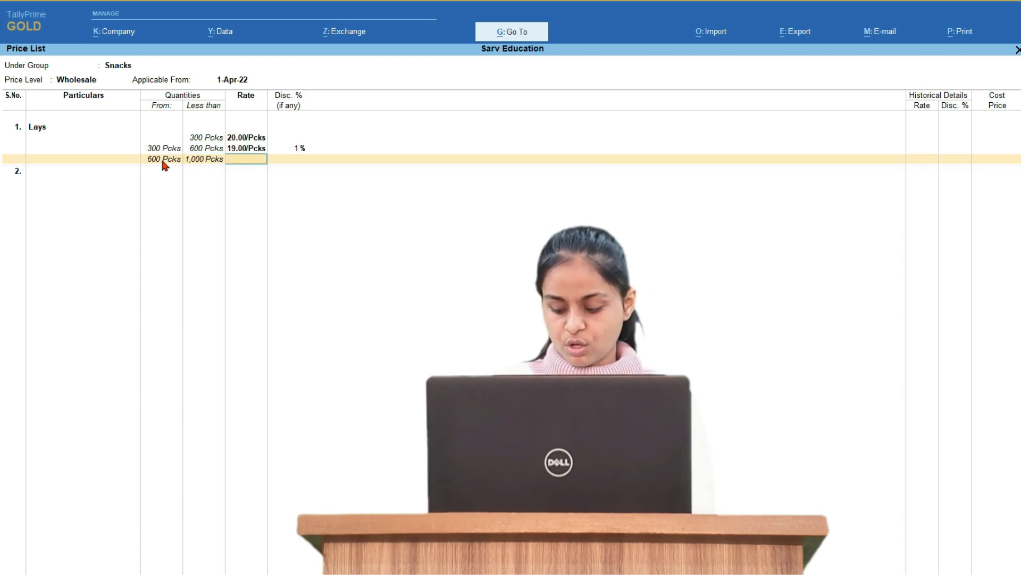
text(18)
key(Return)
text(2)
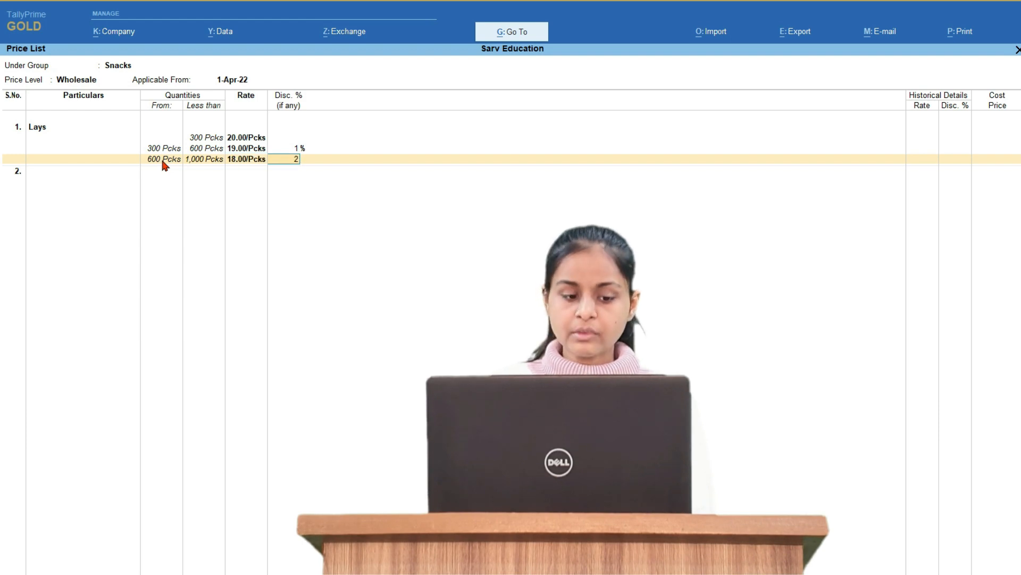
key(Return)
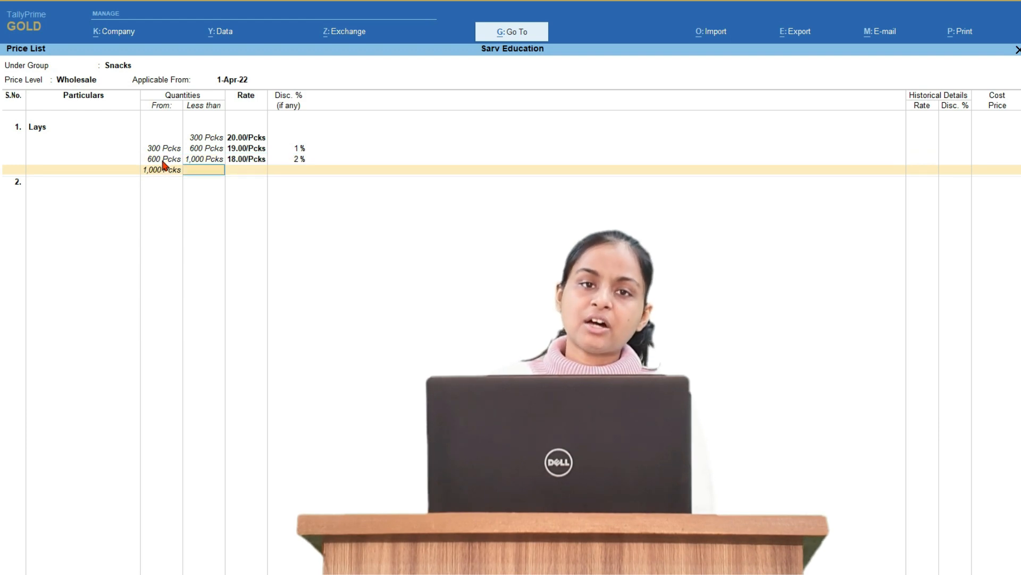
Set the open-ended Lays slab from 1,000 Pcks to a rate of 17 with a 3% discount, and save the Wholesale price list
key(Return)
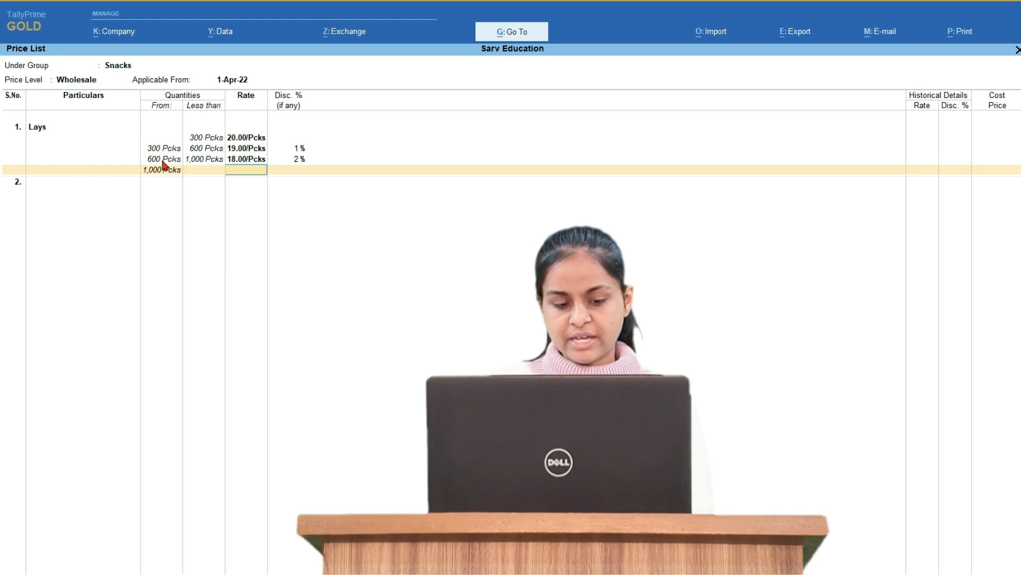
text(17)
key(Return)
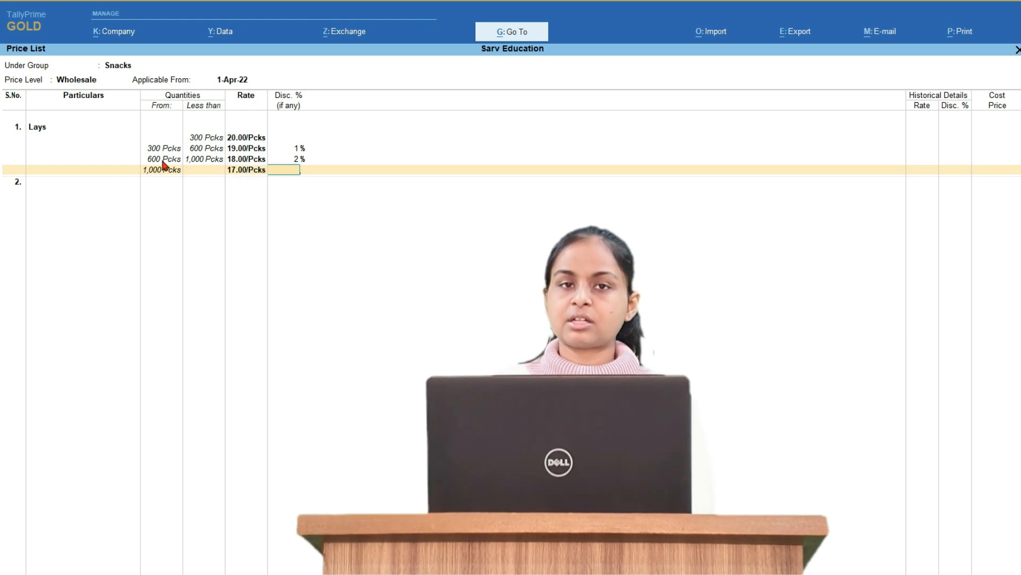
text(3)
key(Return)
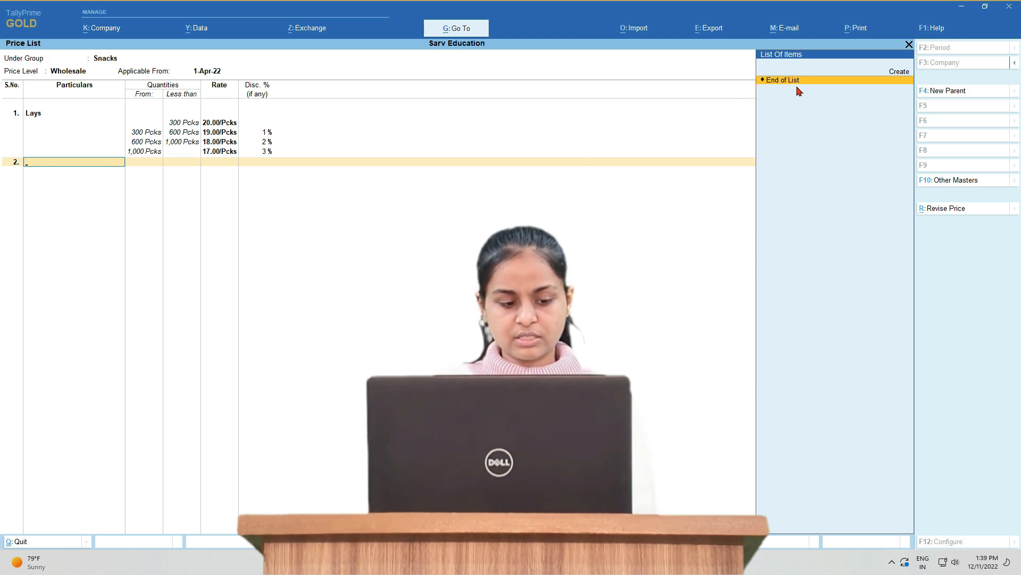
click(771, 82)
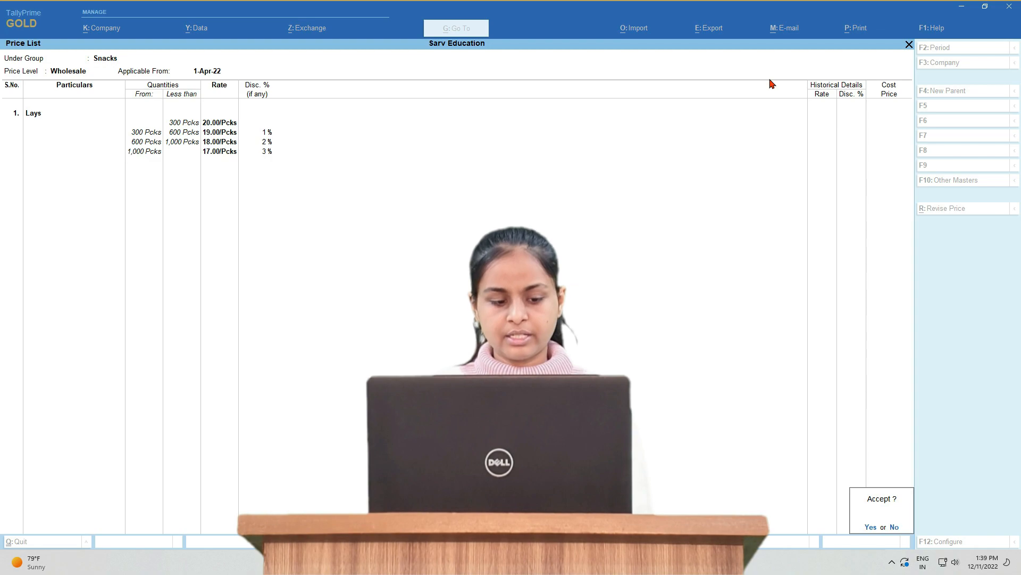
key(Return)
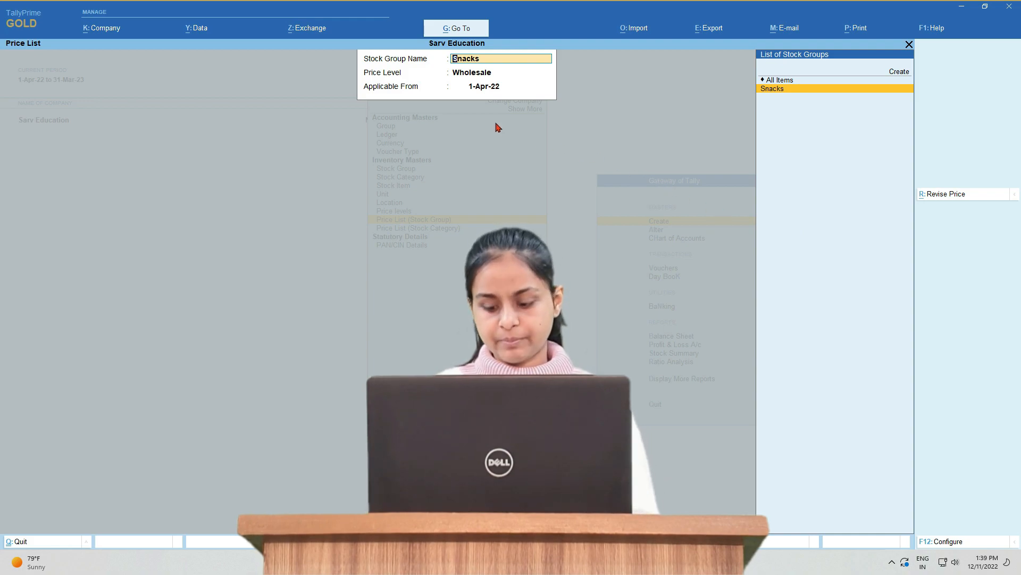
Start a price list for the Snacks group at the Retail price level, applicable from 1-Apr-22
key(Return)
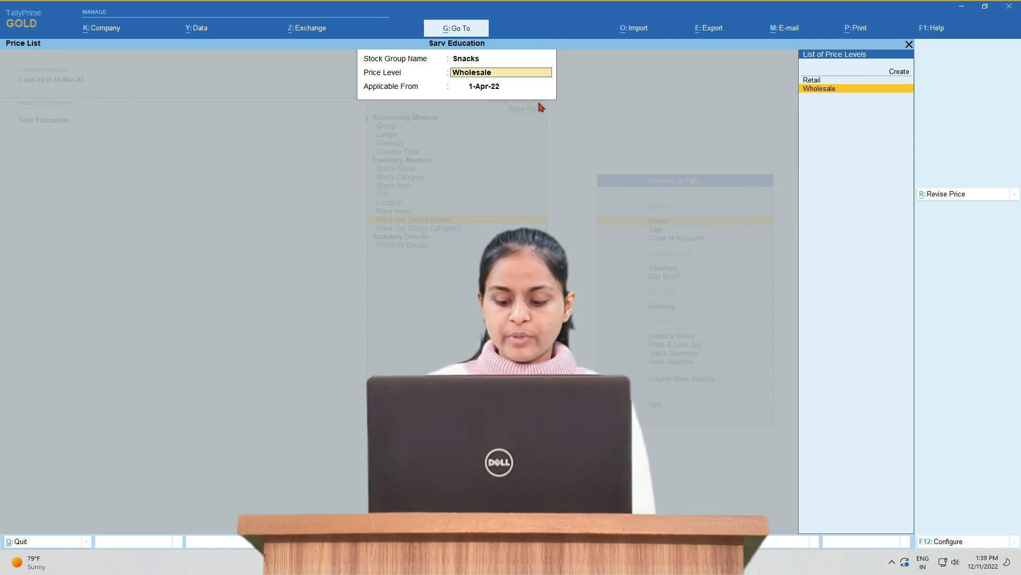
key(Up)
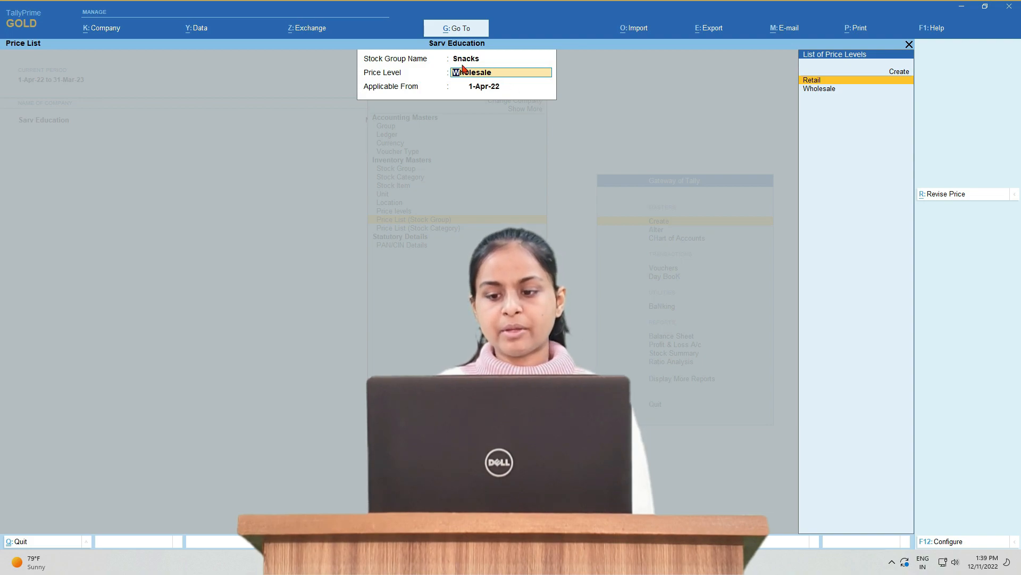
key(Return)
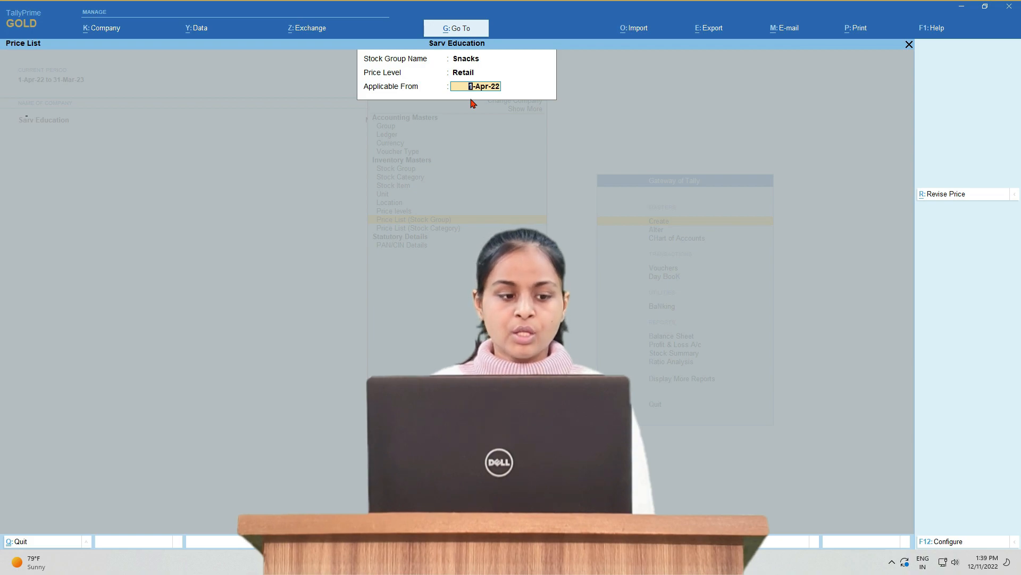
key(Return)
Add Lays to the Retail price list with a rate of 25 for quantities less than 20 Pcks and no discount
key(Return)
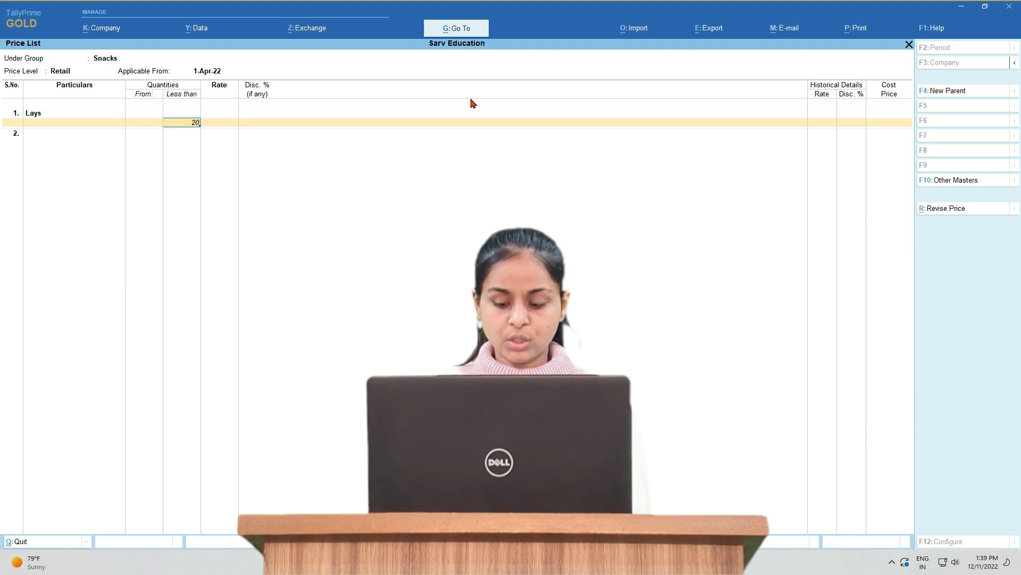
key(Return)
text(2)
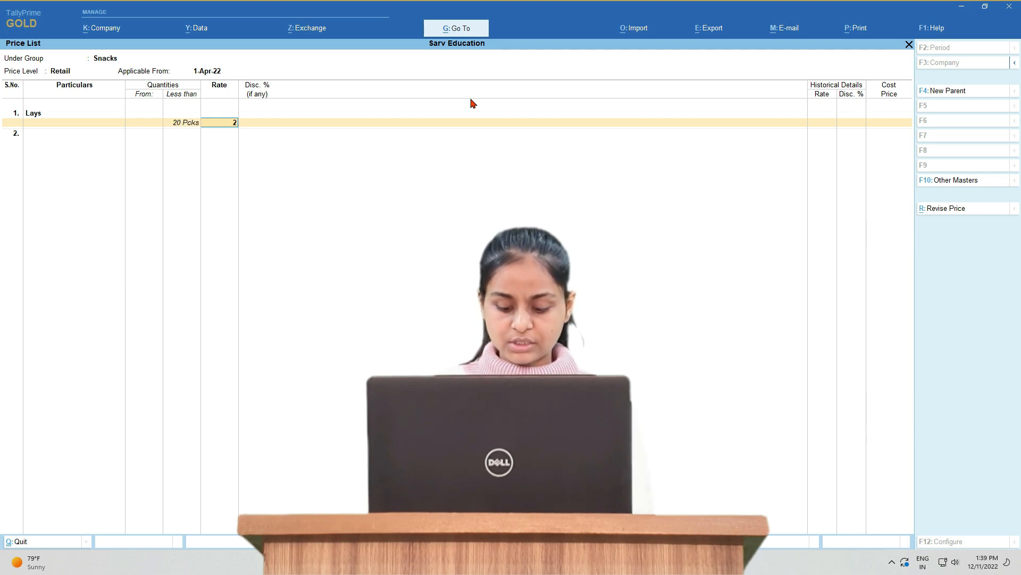
text(5)
key(Return)
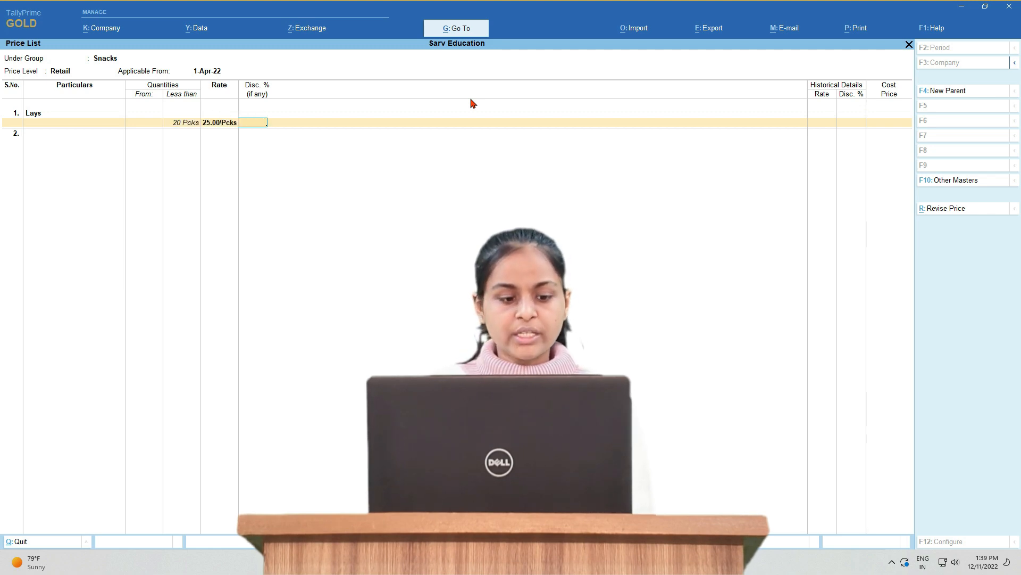
key(Return)
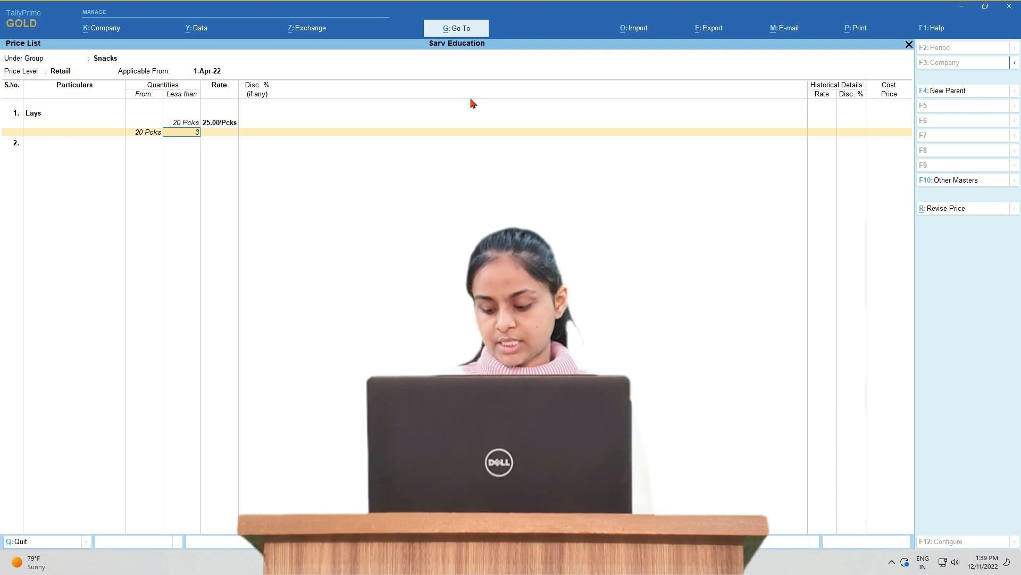
Set the Retail Lays slab from 20 to less than 30 Pcks to a rate of 24 with a 1% discount
key(Return)
text(2)
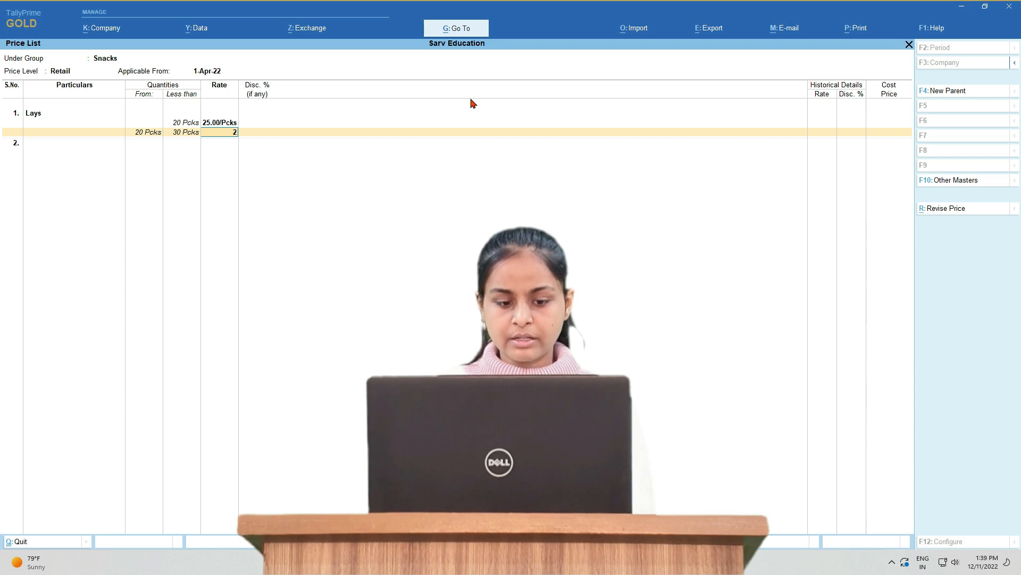
text(4)
key(Return)
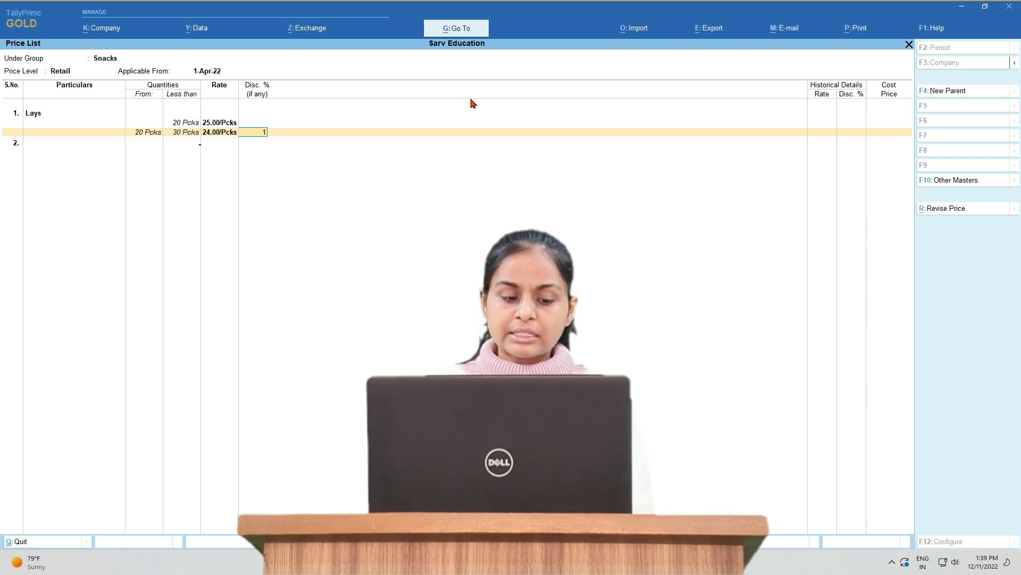
key(Return)
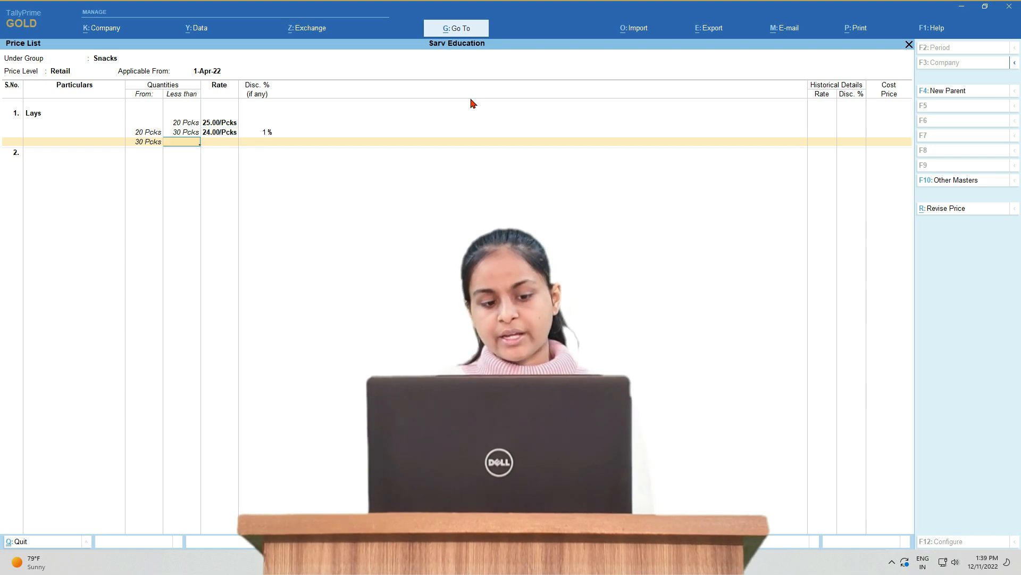
Set the Retail Lays slab from 30 to less than 50 Pcks to a rate of 23 with a 2% discount
text(50)
key(Return)
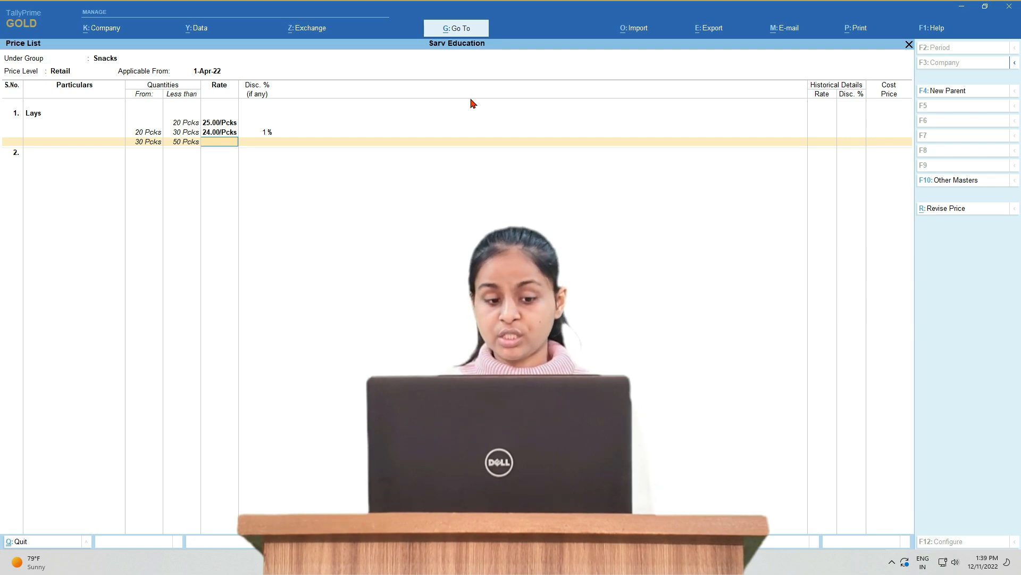
text(23)
key(Return)
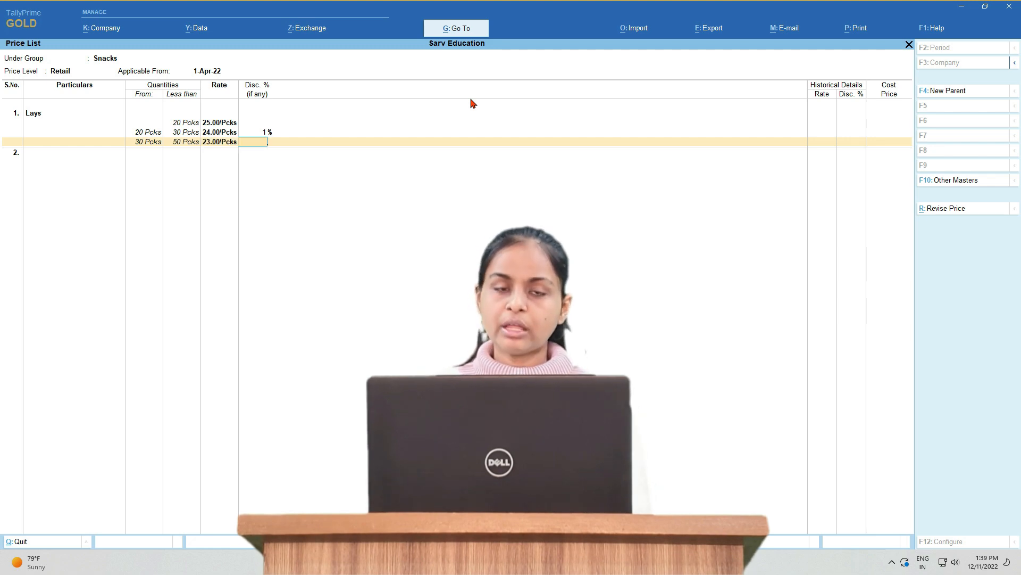
key(Return)
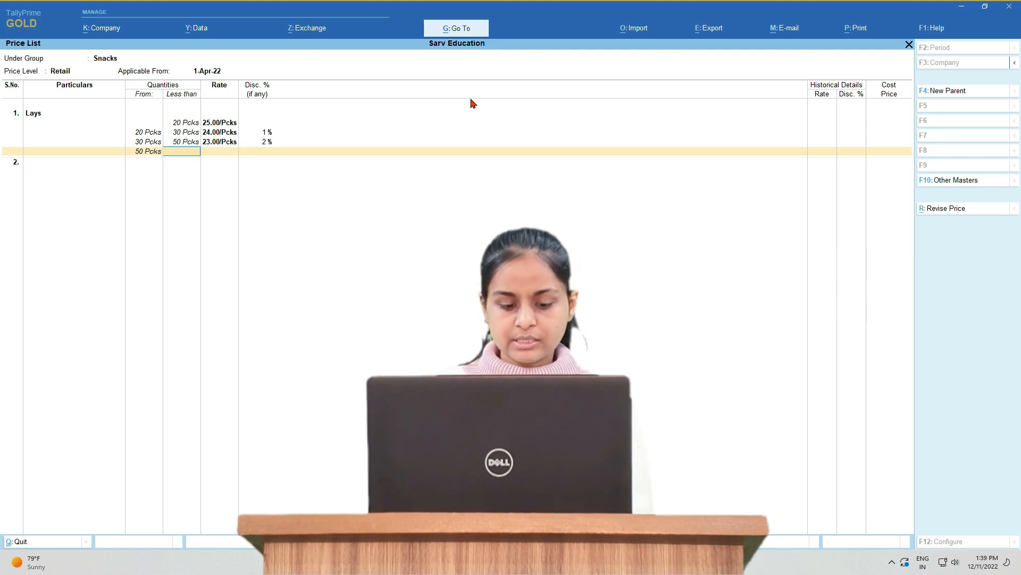
Set the open-ended Lays slab from 50 Pcks to a rate of 22 with a 3% discount, and save the Retail price list
key(Return)
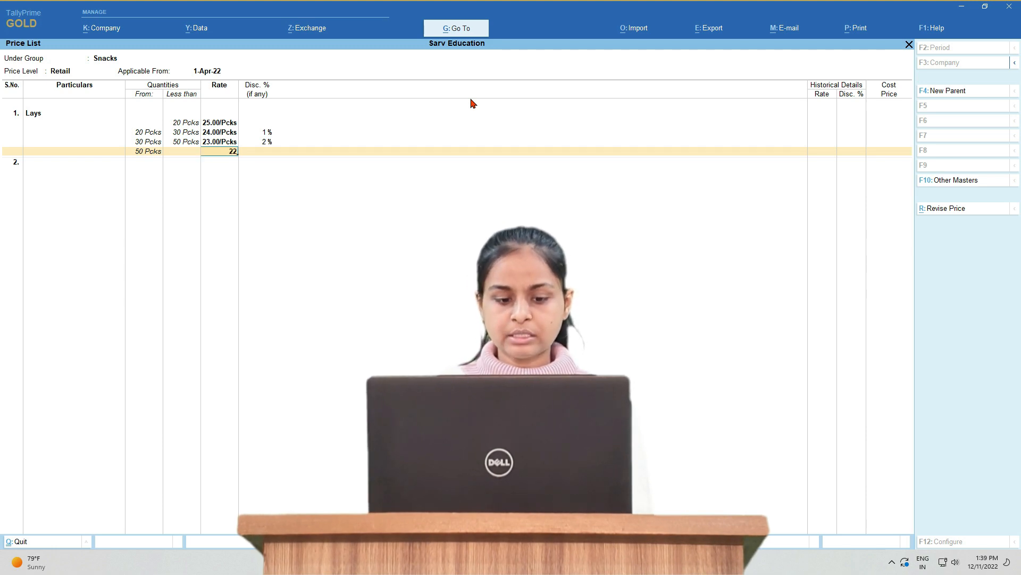
key(Return)
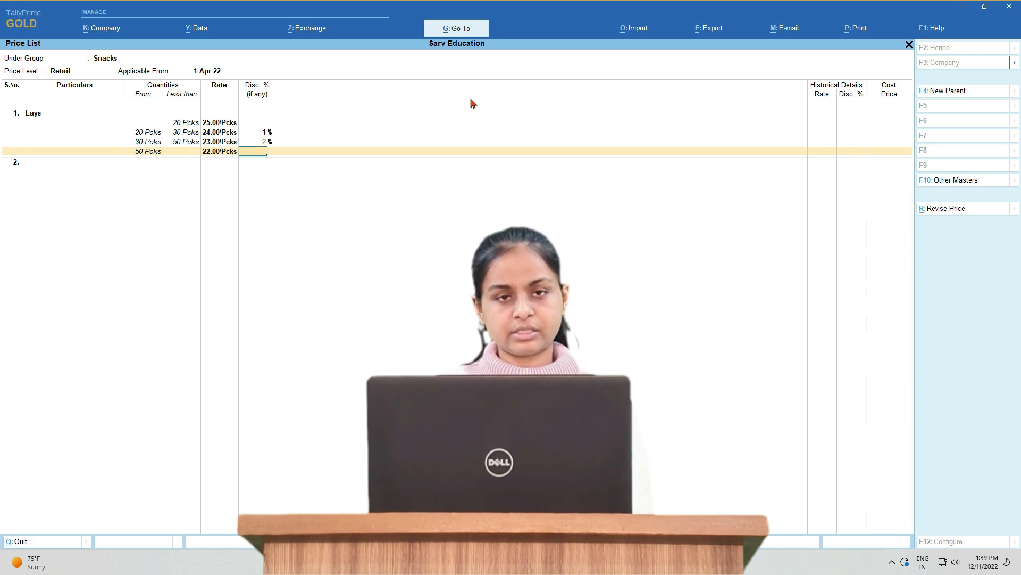
key(Return)
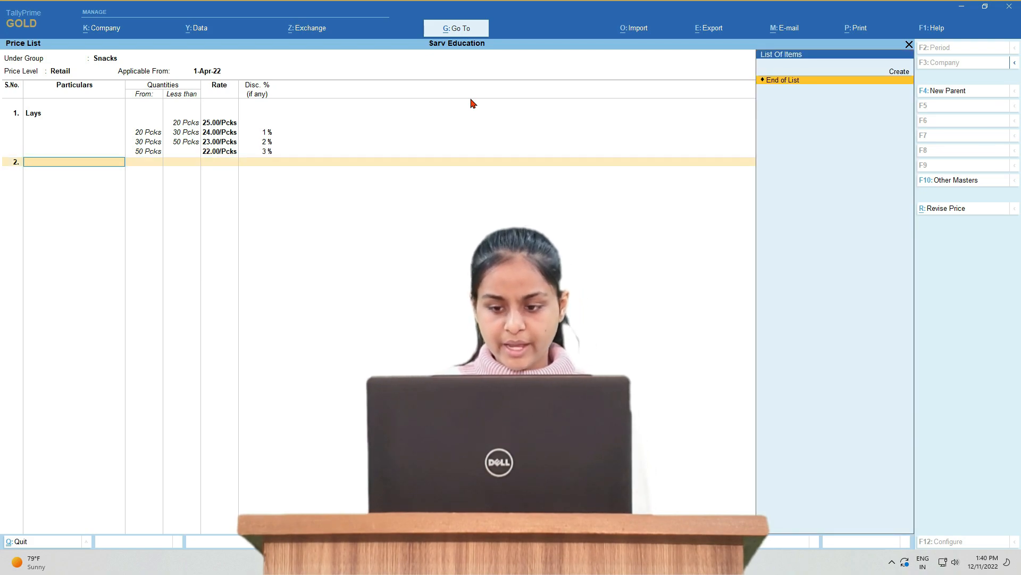
key(Return)
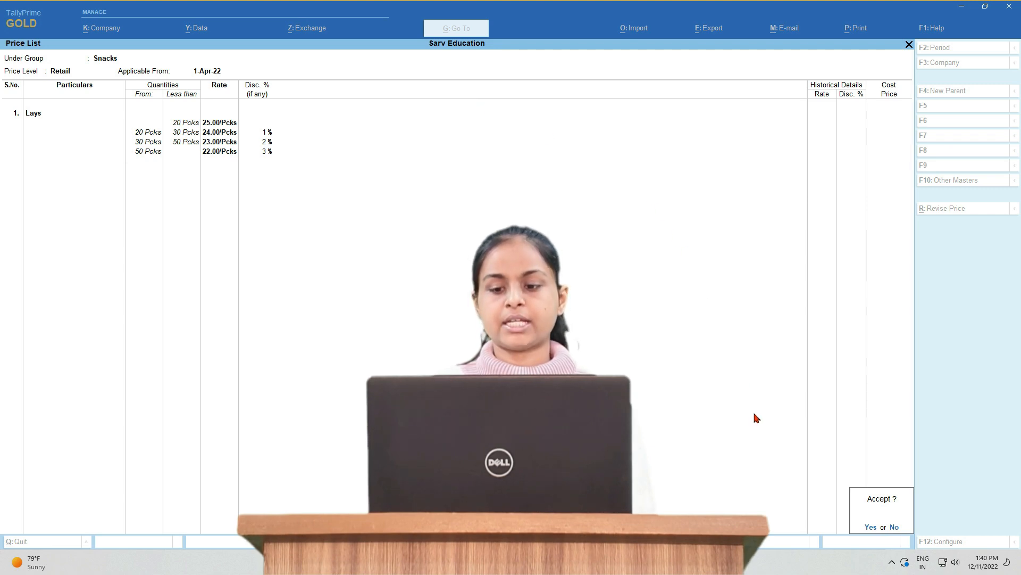
key(Return)
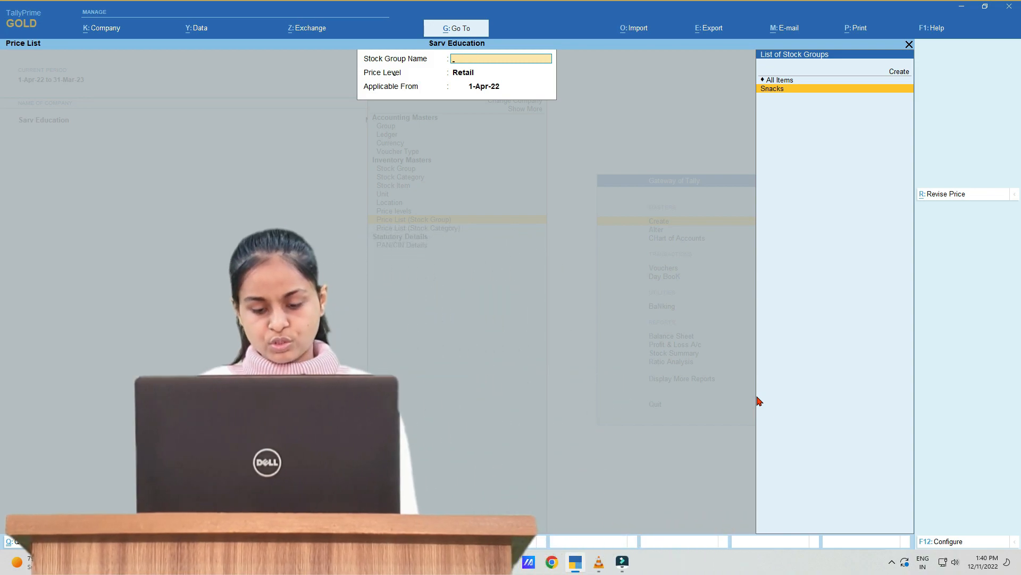
Leave price list creation and open a new Sales voucher
key(Escape)
key(Down)
key(Down)
key(Down)
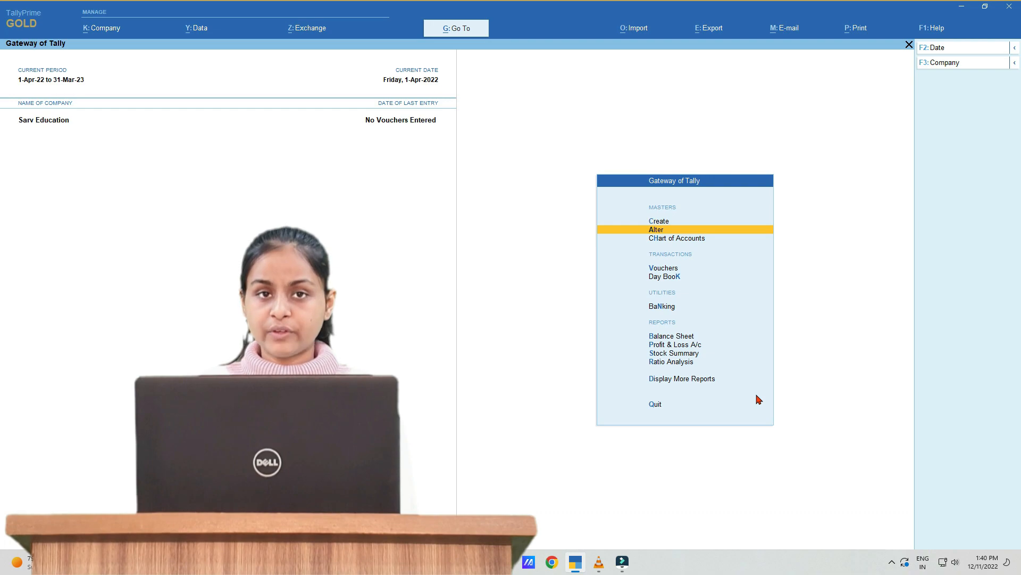
key(Return)
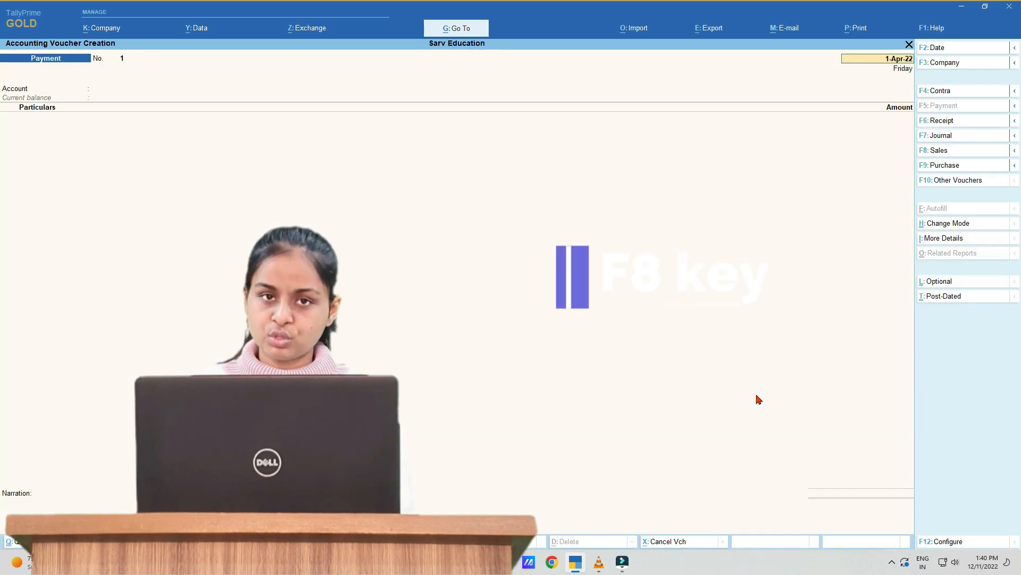
key(F8)
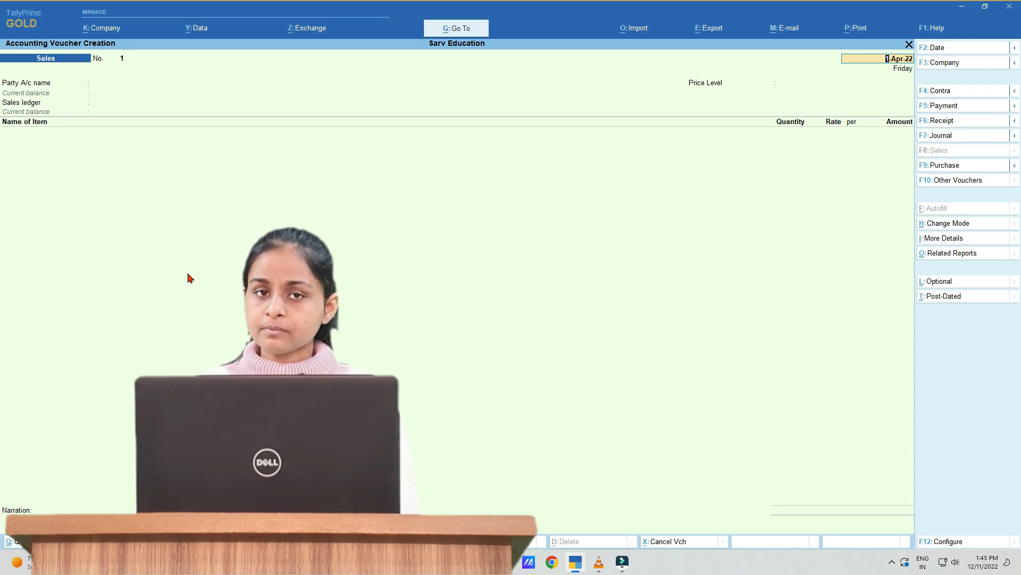
Keep the voucher date 1-Apr-22, choose the last listed customer ledger as the party account, and accept the default dispatch and party details
key(Return)
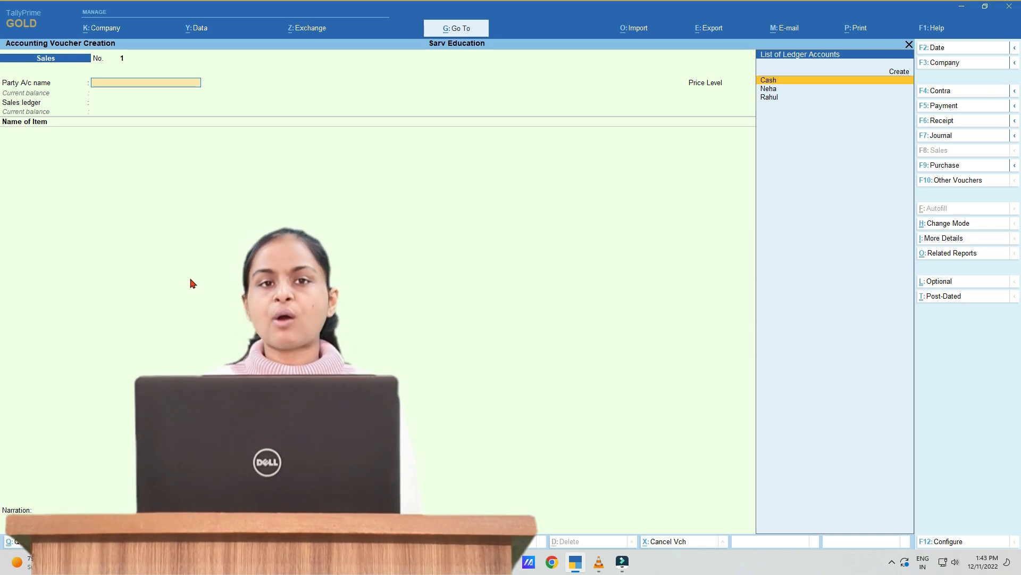
key(Down)
key(Down)
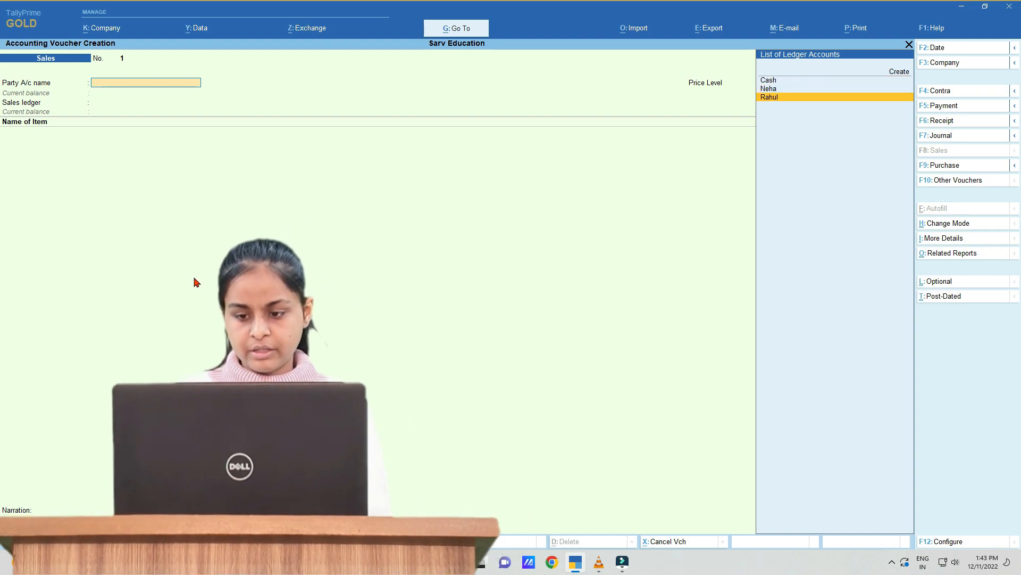
key(Return)
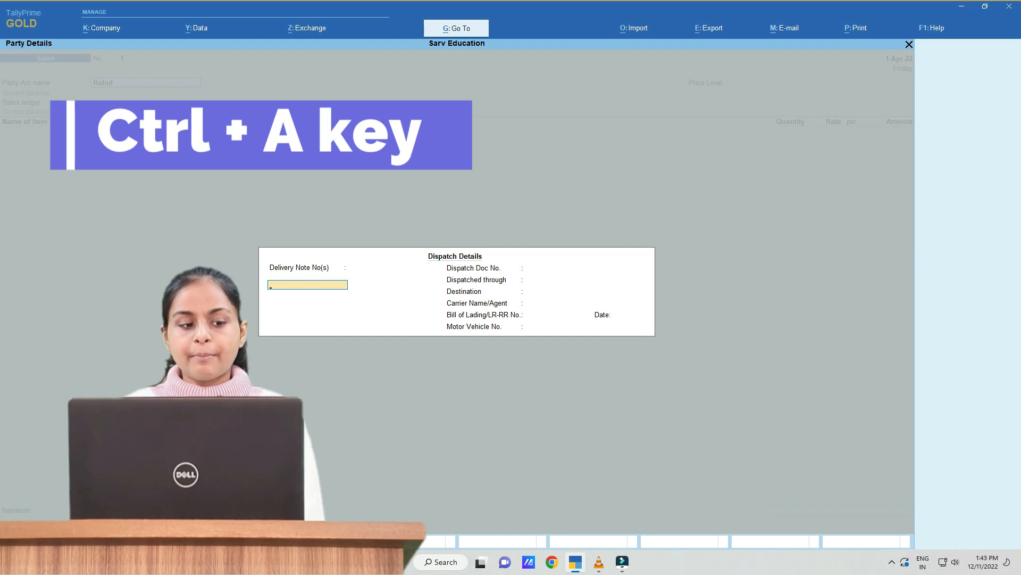
key(ctrl)
key(ctrl+a)
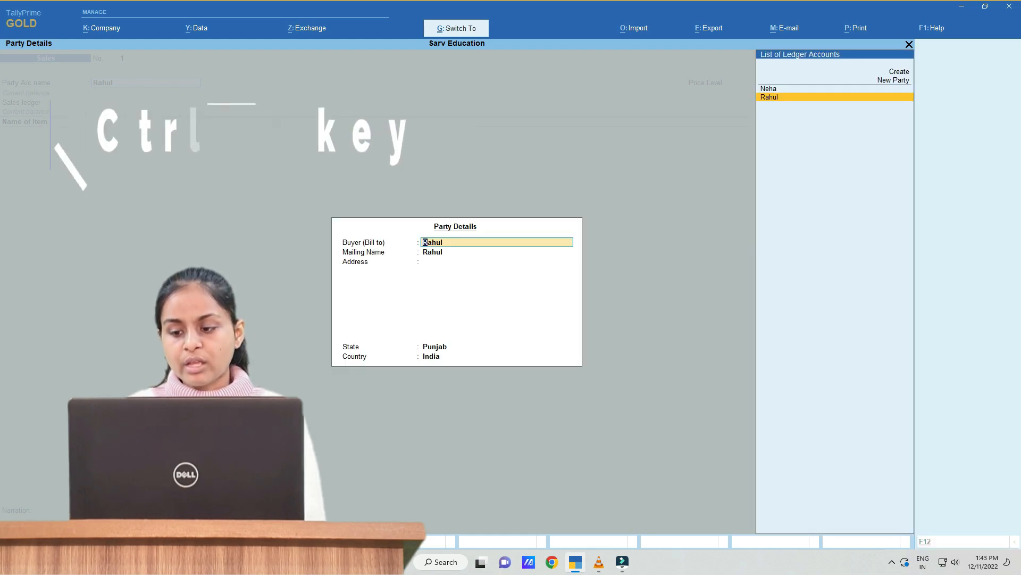
key(ctrl+a)
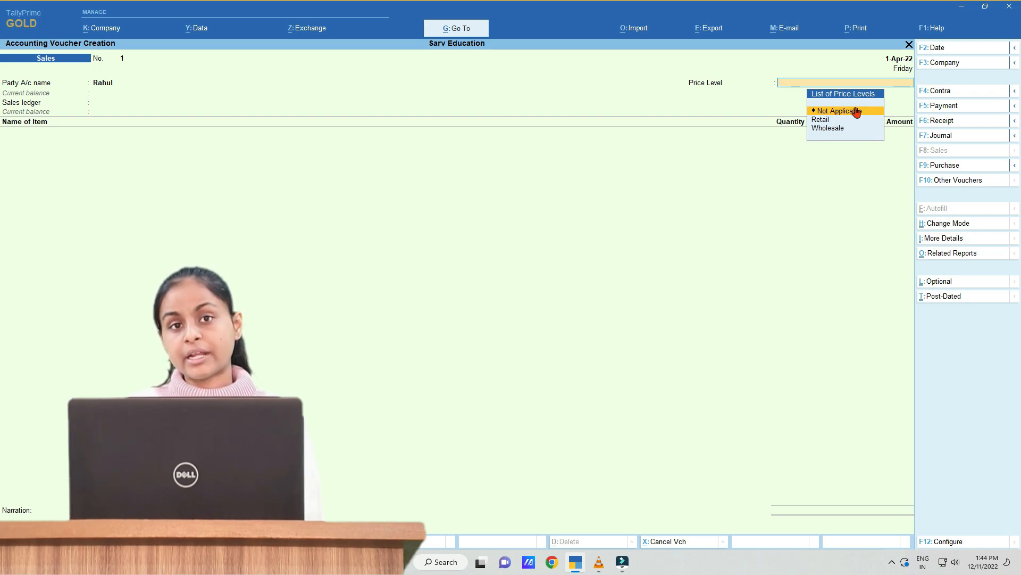
Apply the Wholesale price level to the sales voucher and choose Sales A/c as the sales ledger
key(Down)
key(Down)
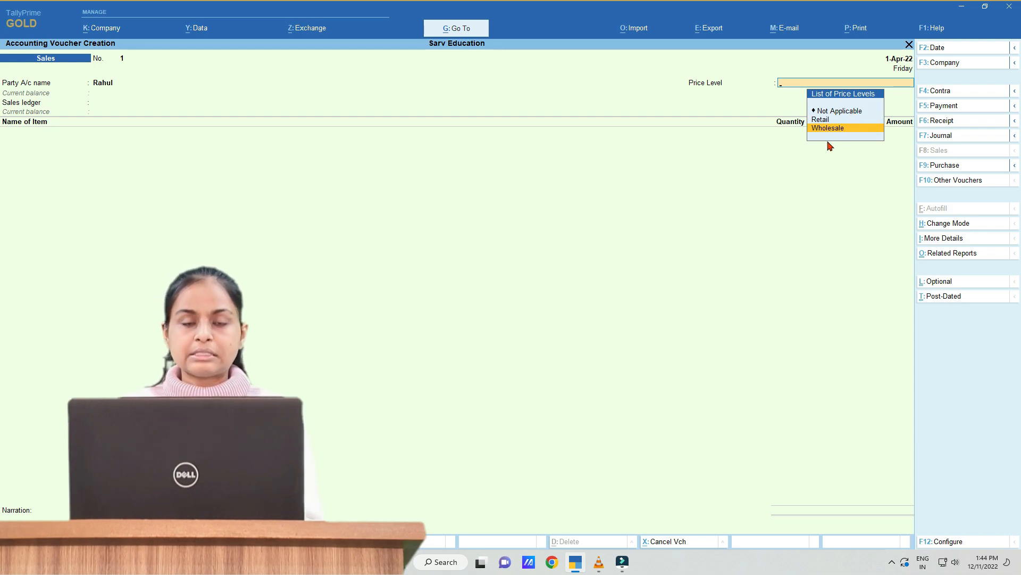
key(Return)
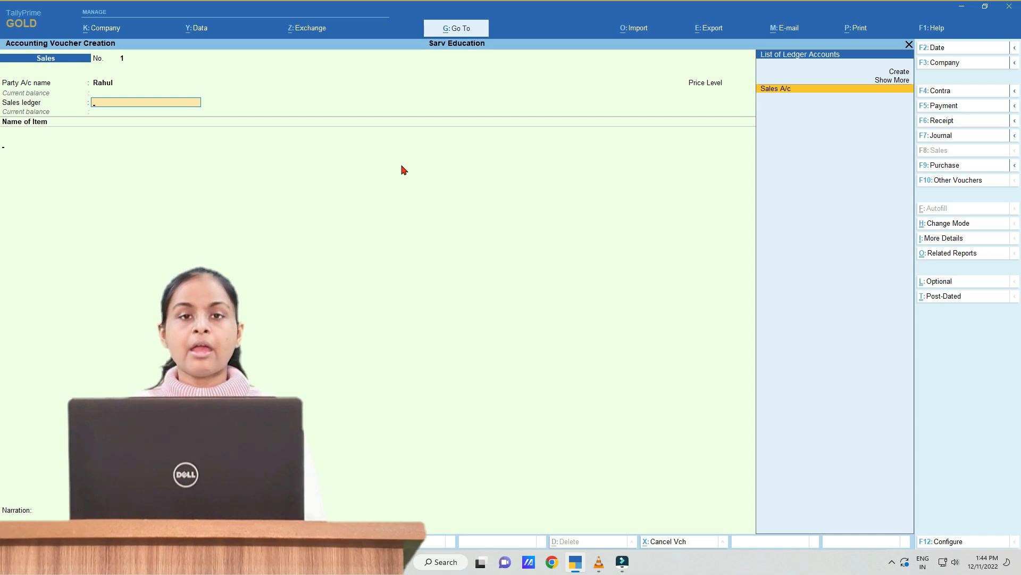
key(Return)
Add Lays as the first item line with a quantity of 280 Pcks, accepting the price-list rate
text(Lay)
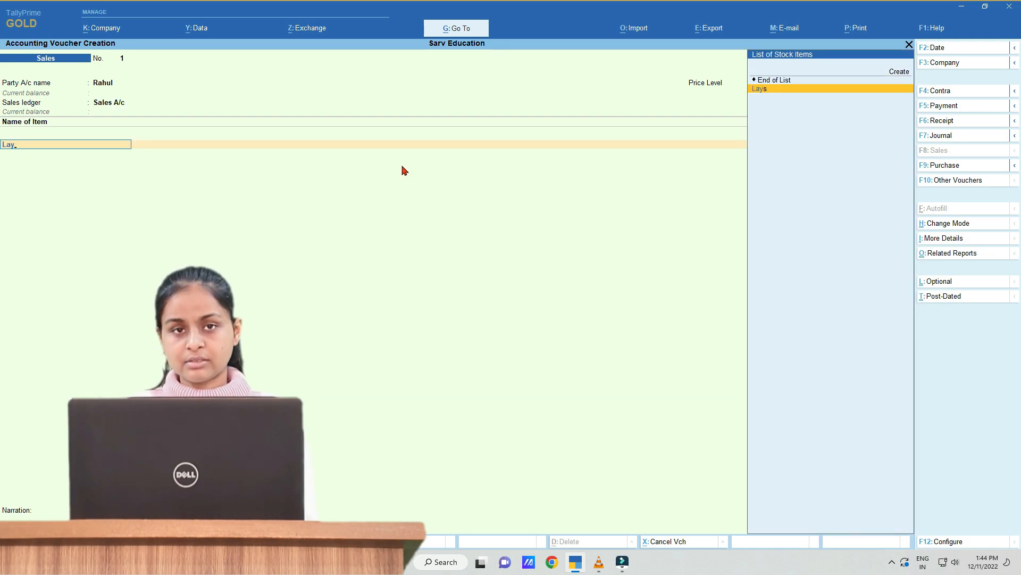
key(Return)
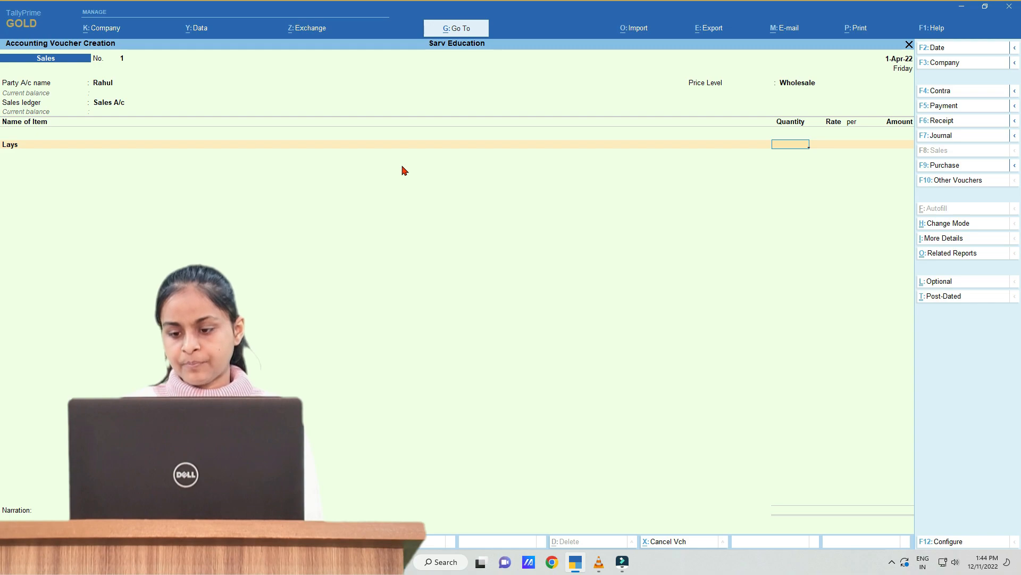
text(8)
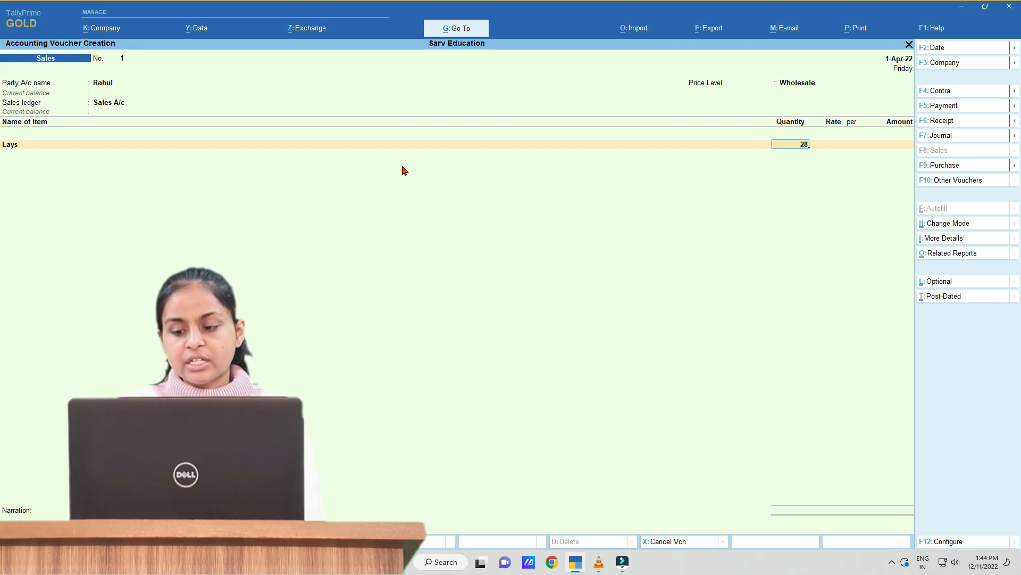
text(0)
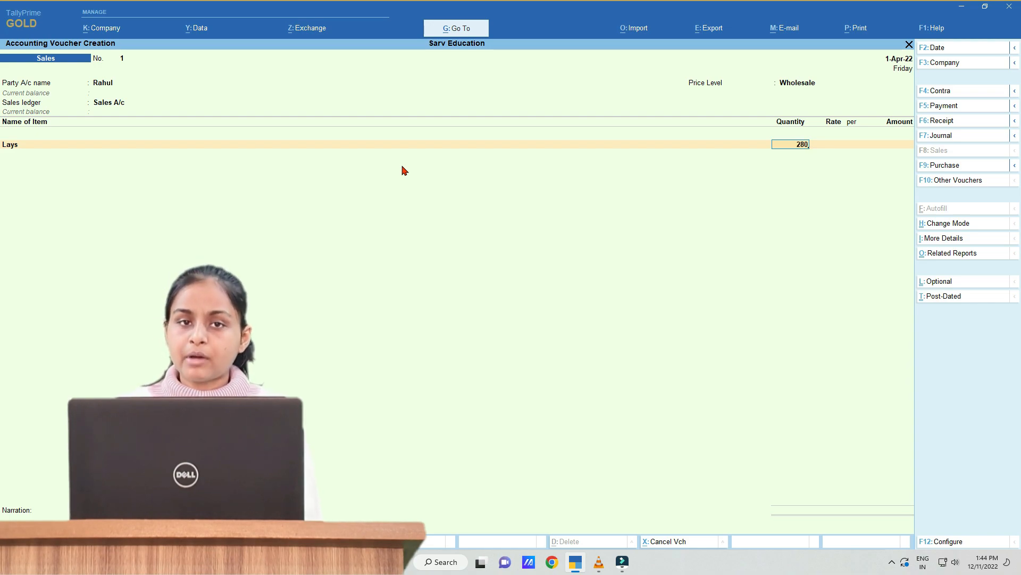
key(Return)
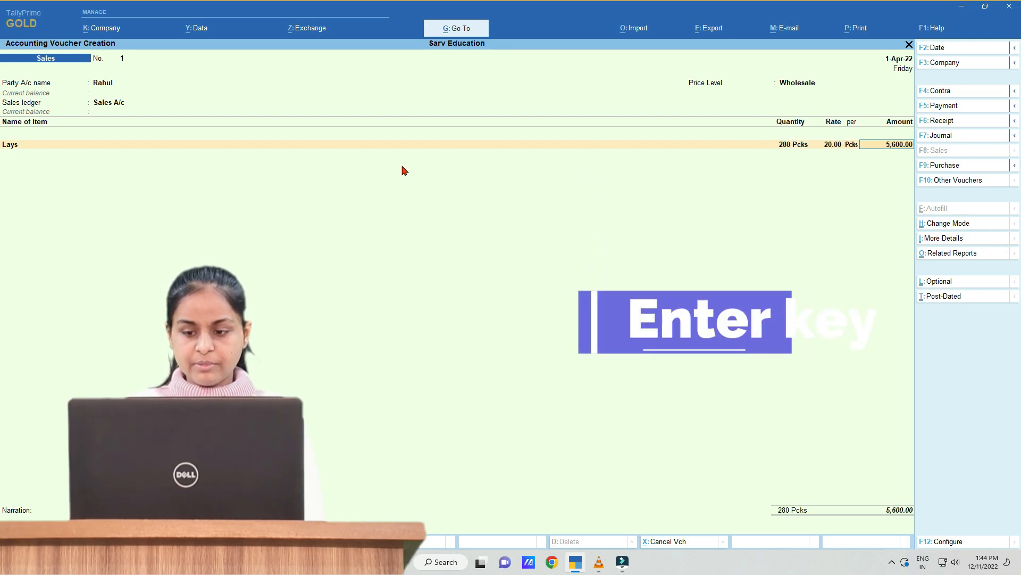
key(Return)
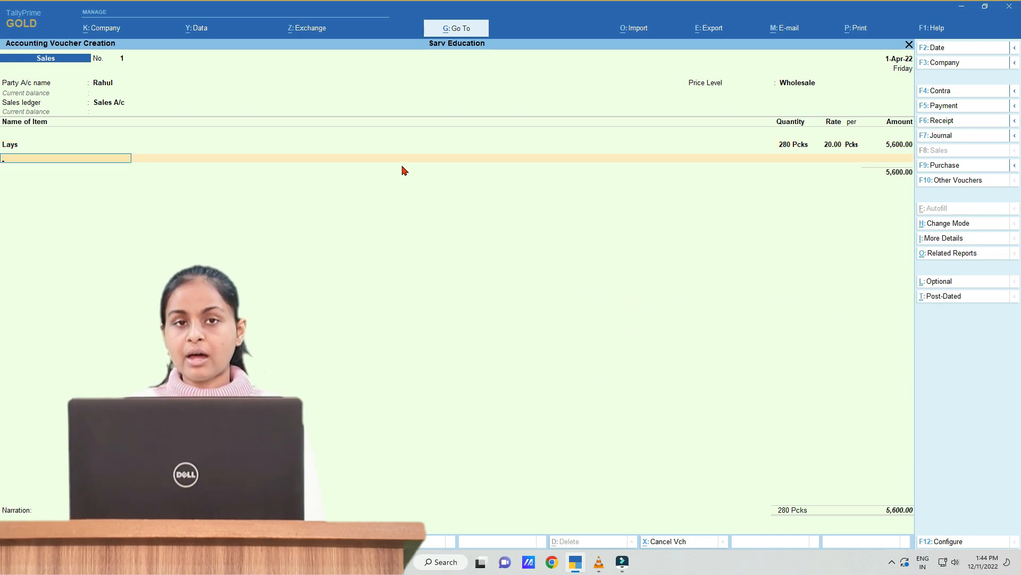
Add a second Lays line with a quantity of 540 Pcks, accepting the price-list rate
text(Lay)
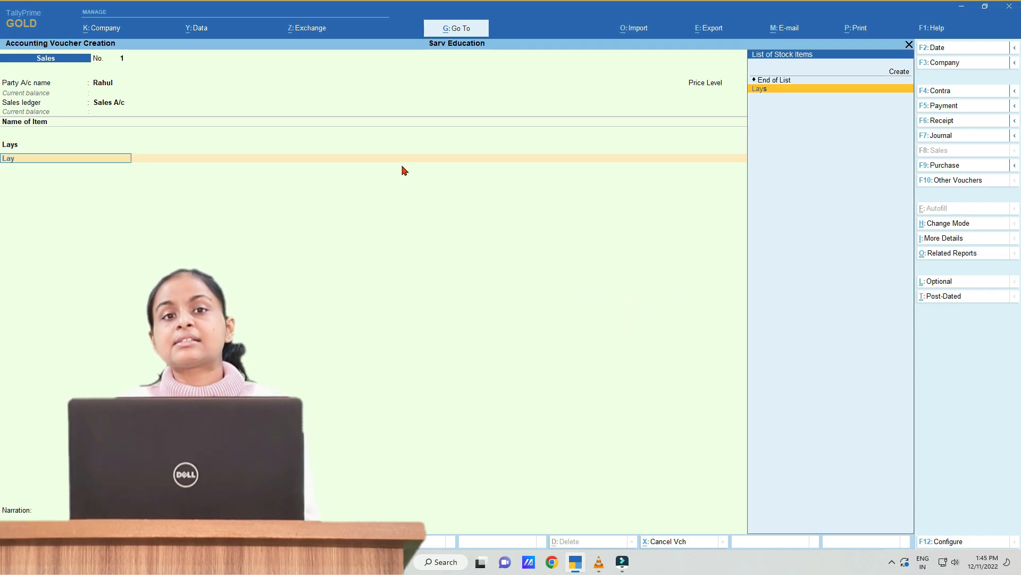
key(Return)
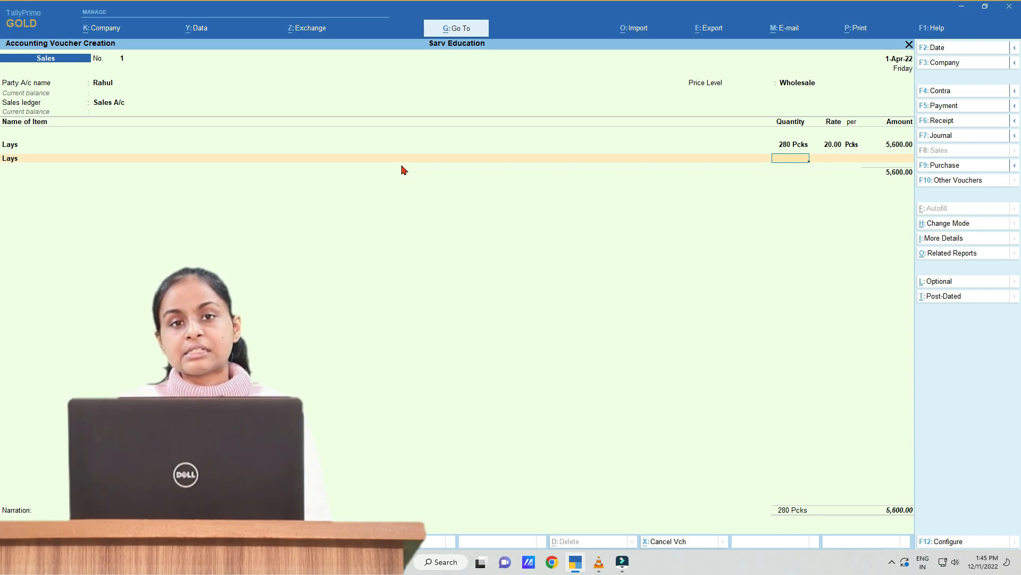
text(540)
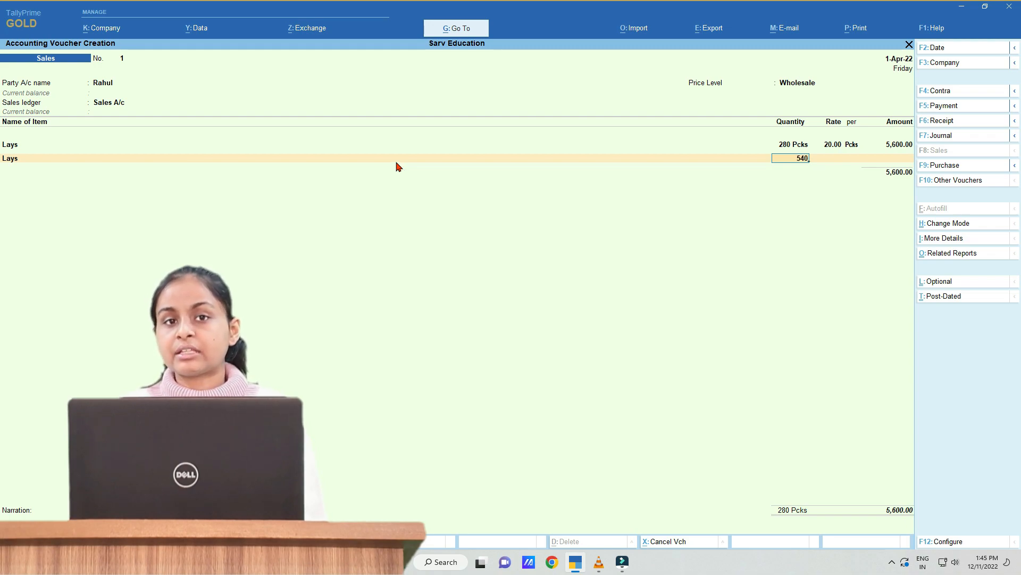
key(Return)
key(Return)
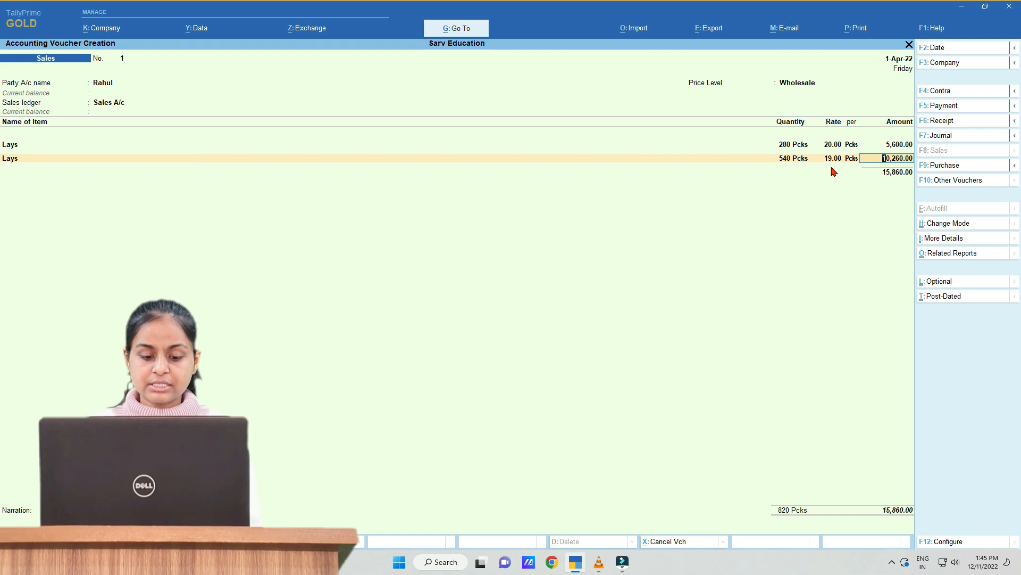
Set Use Discount column in invoices to Yes in the company features and save the change
key(F11)
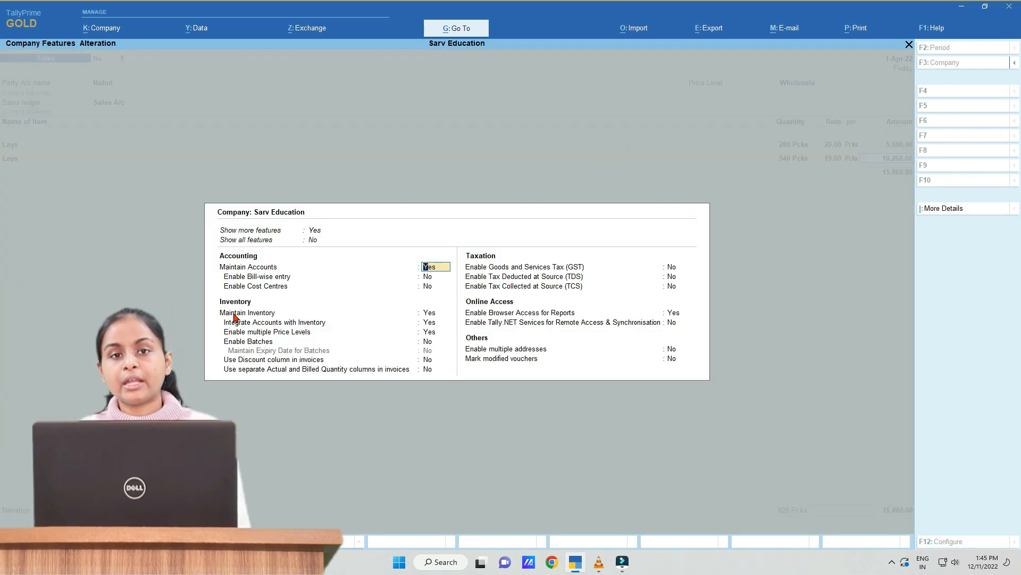
key(Return)
key(Return)
key(Return)
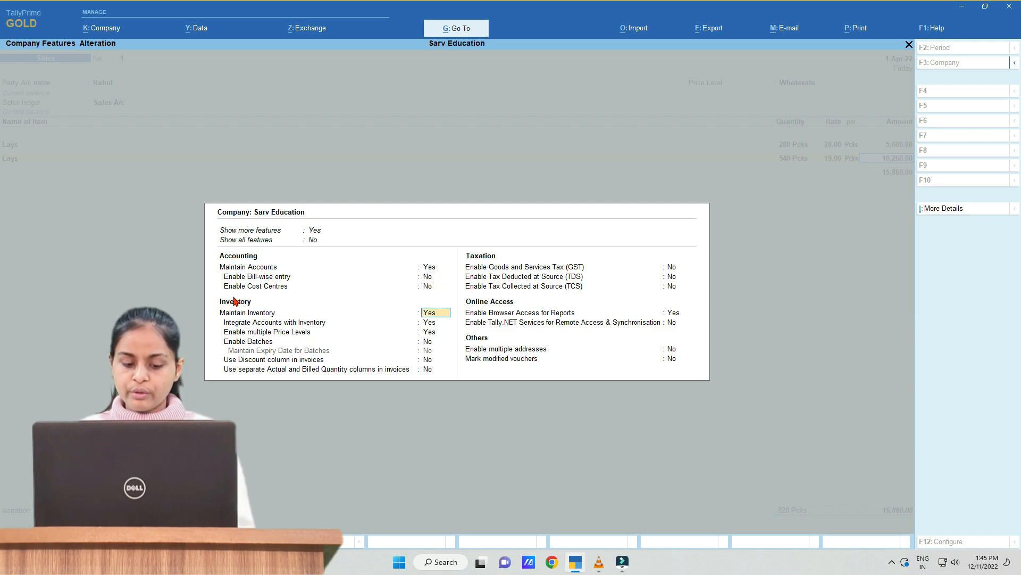
key(Return)
key(Return)
key(Return)
key(Return)
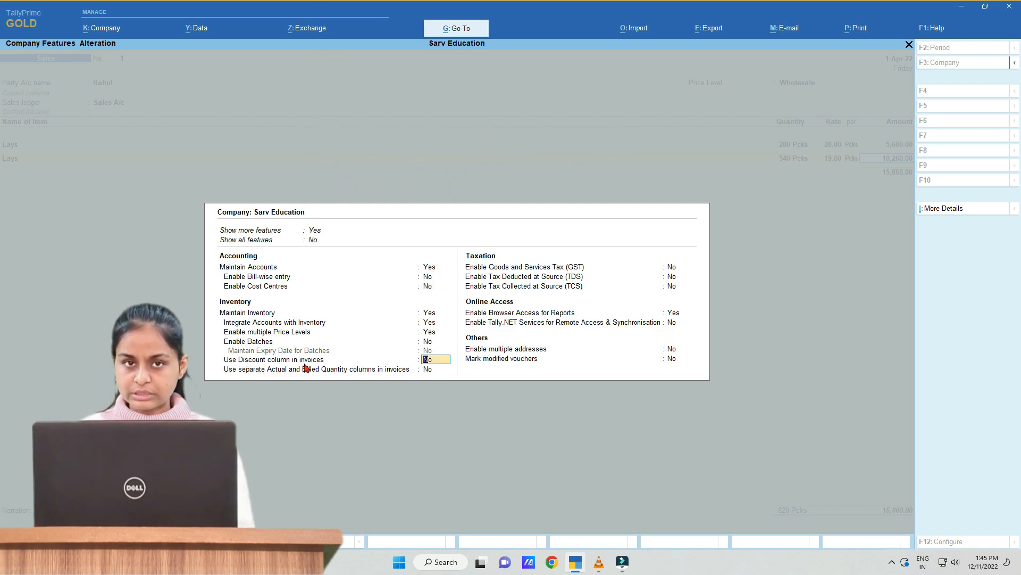
key(y)
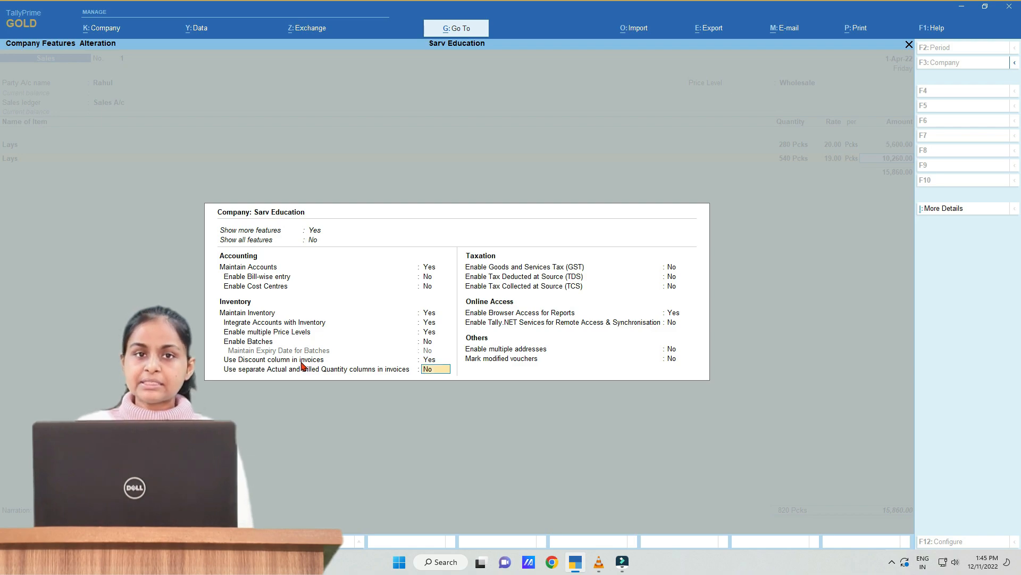
key(ctrl+a)
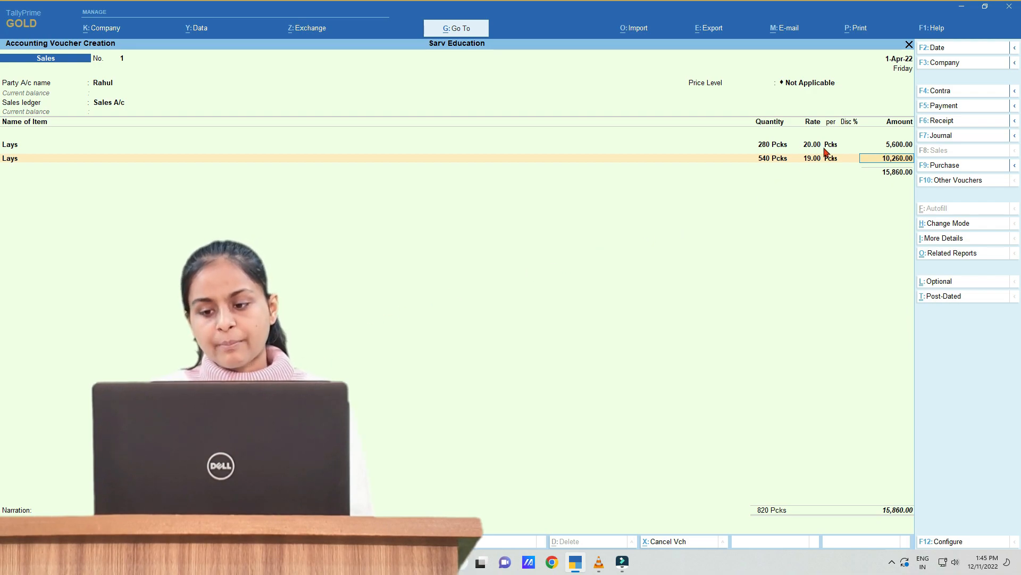
Reapply the Wholesale price level to the voucher and re-enter 540 Pcks on the second Lays line to apply its discount
click(804, 84)
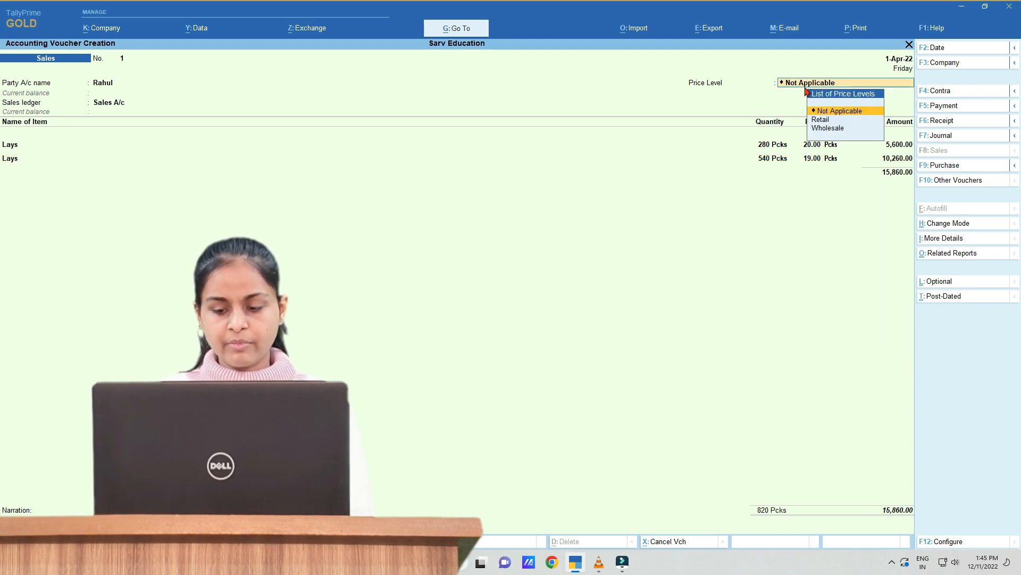
click(824, 129)
key(Return)
key(Return)
key(Return)
key(Return)
key(Return)
key(Return)
key(Return)
key(Return)
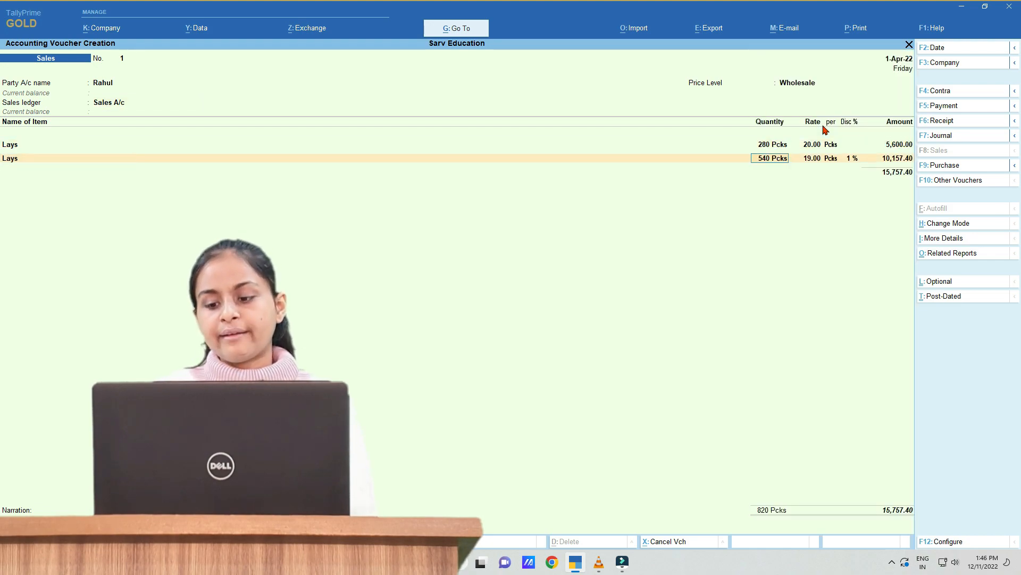
text(540)
key(Return)
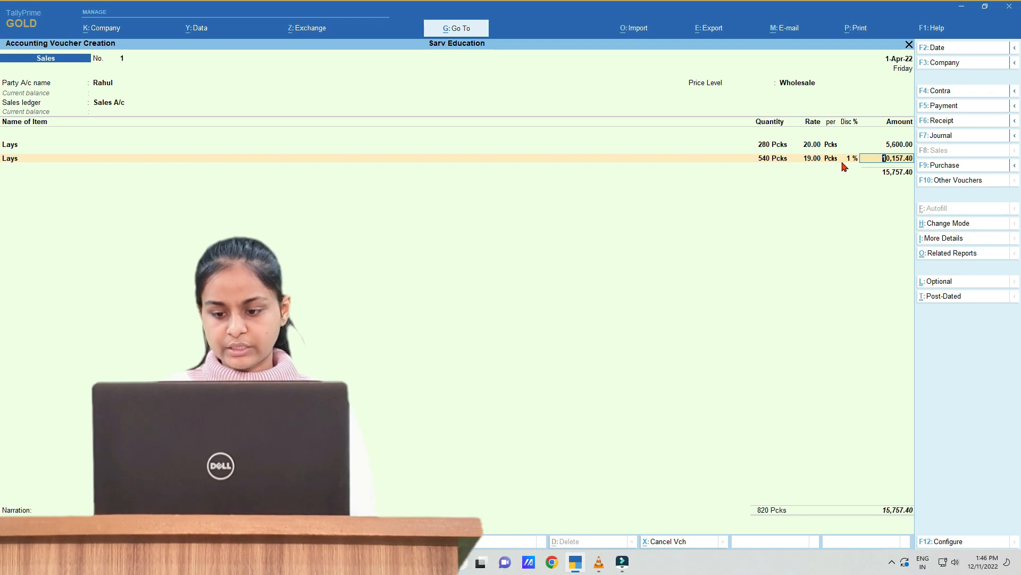
key(Return)
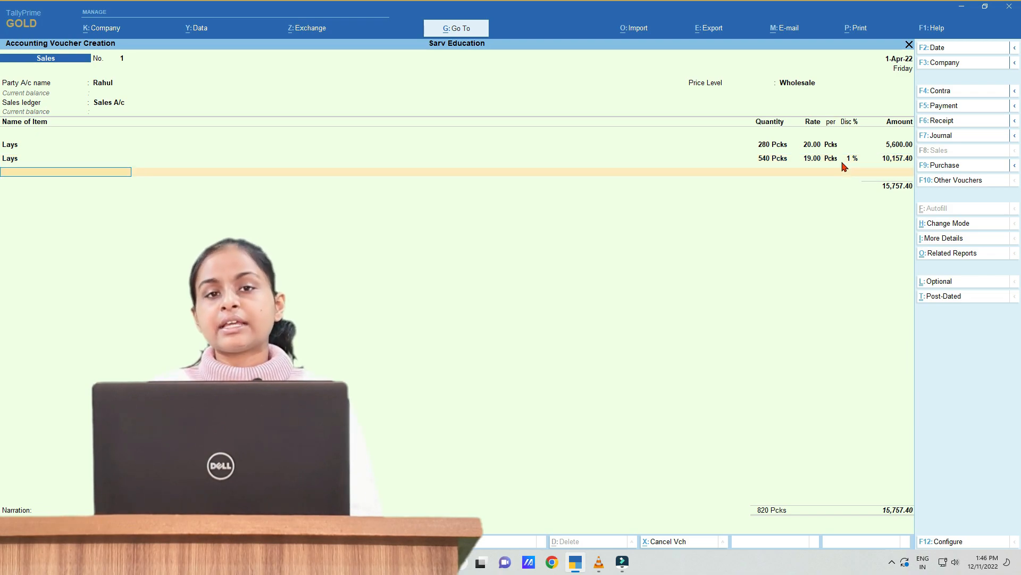
Add a third Lays line with a quantity of 800 Pcks, accepting the price-list rate and discount
text(Lays)
key(Return)
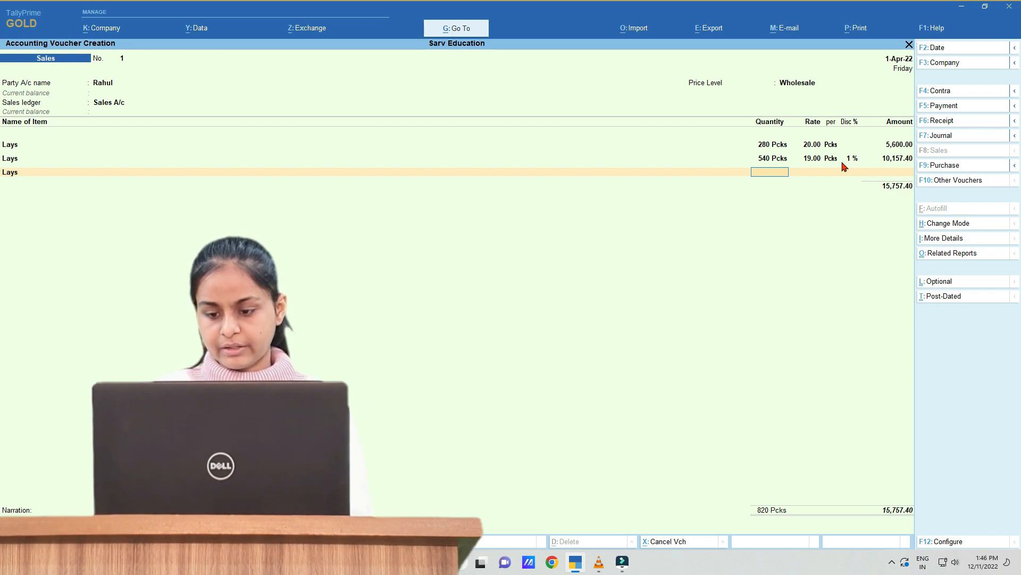
text(8)
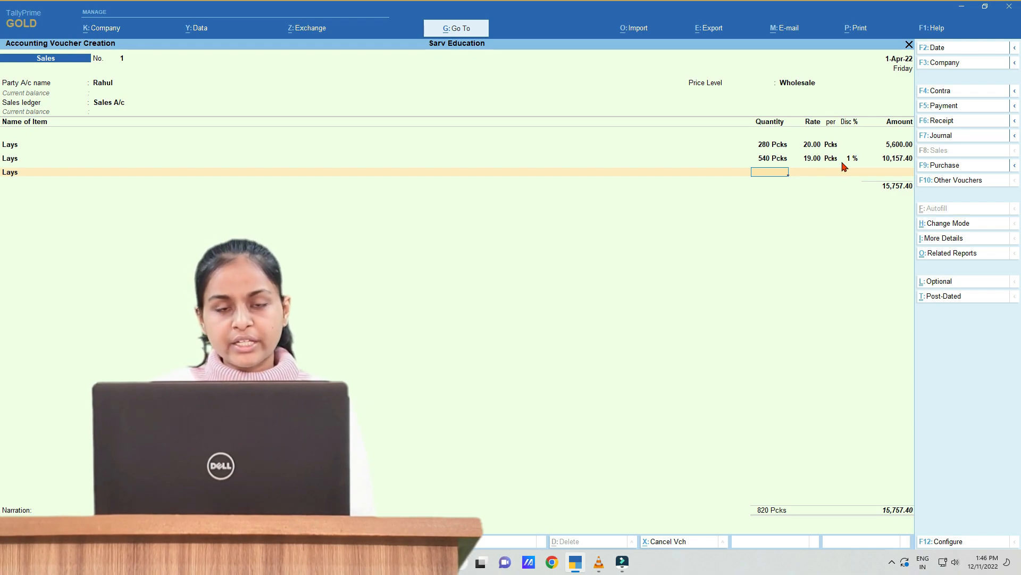
text(00)
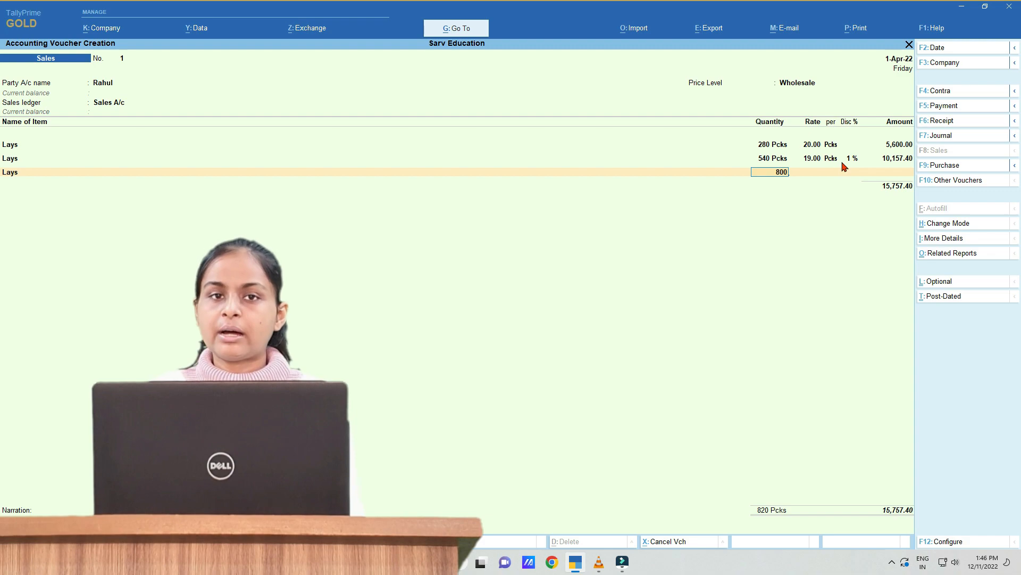
key(Return)
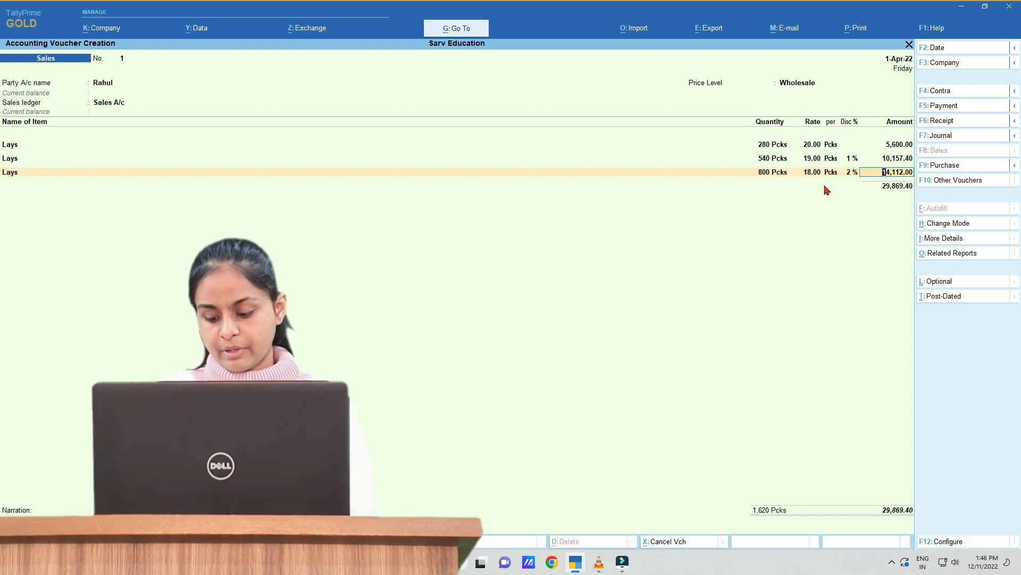
key(Return)
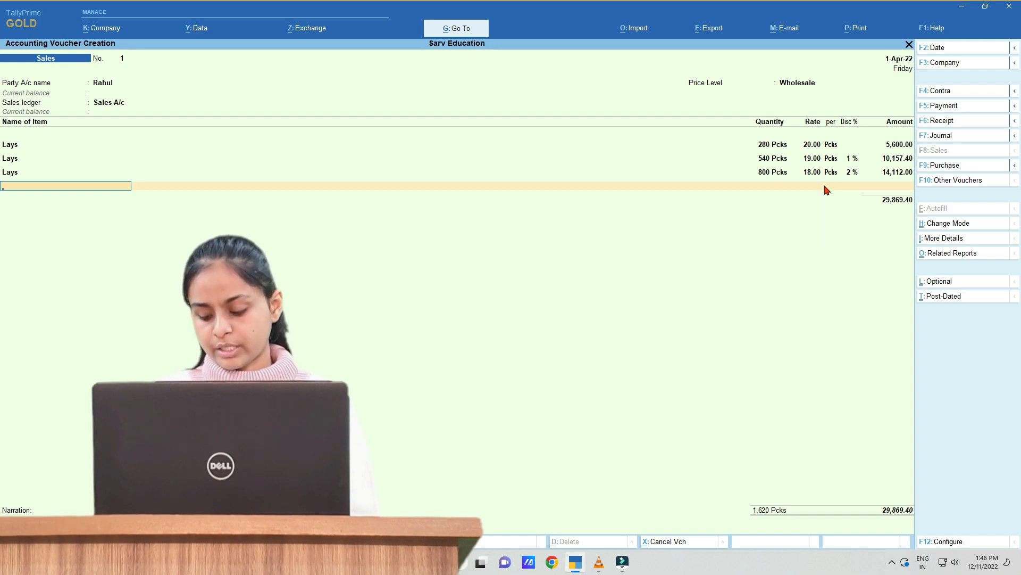
Add a fourth Lays line with a quantity of 1100 Pcks at the price-list terms and save the sales voucher
text(La)
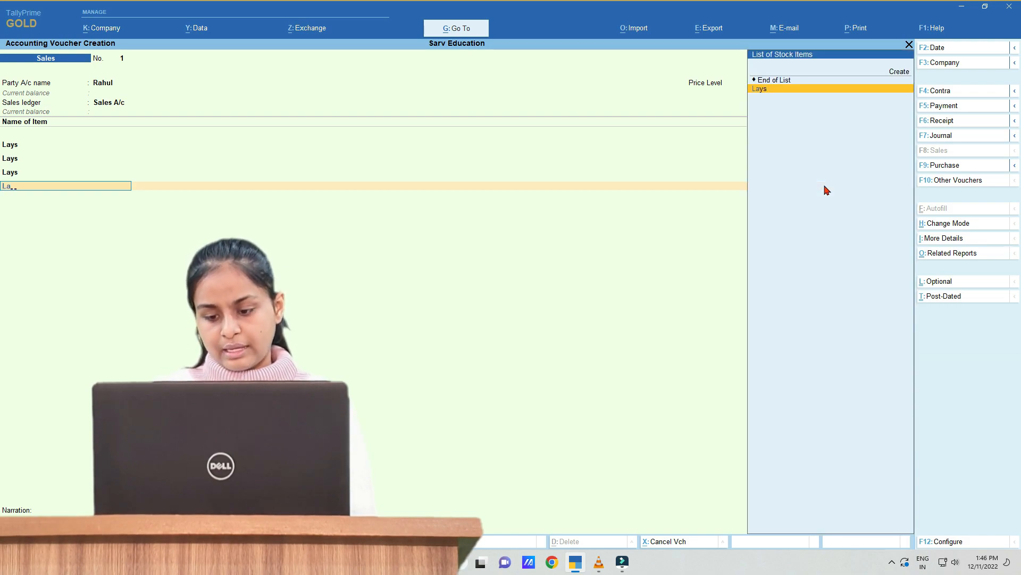
text(y)
key(Return)
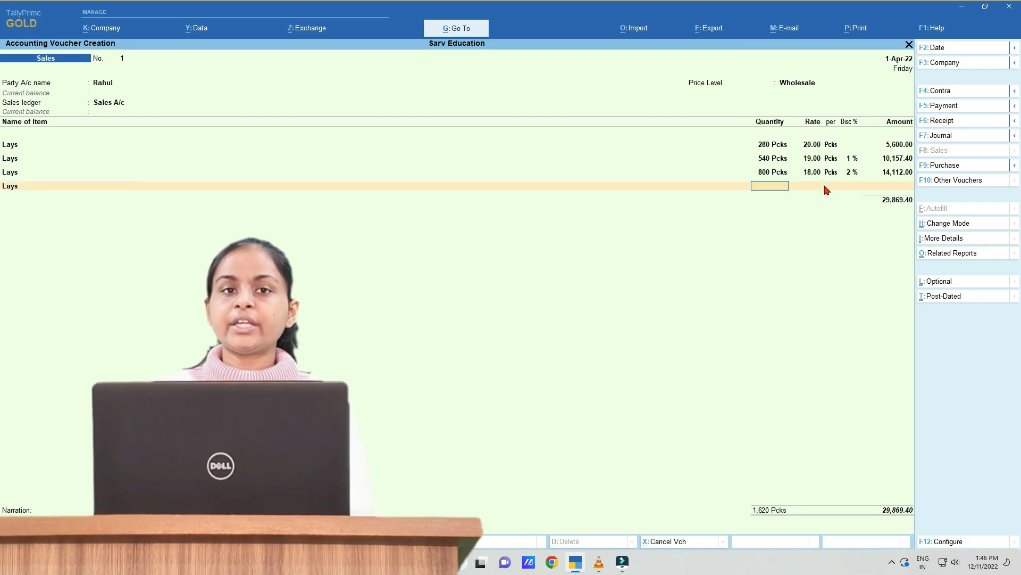
text(1100)
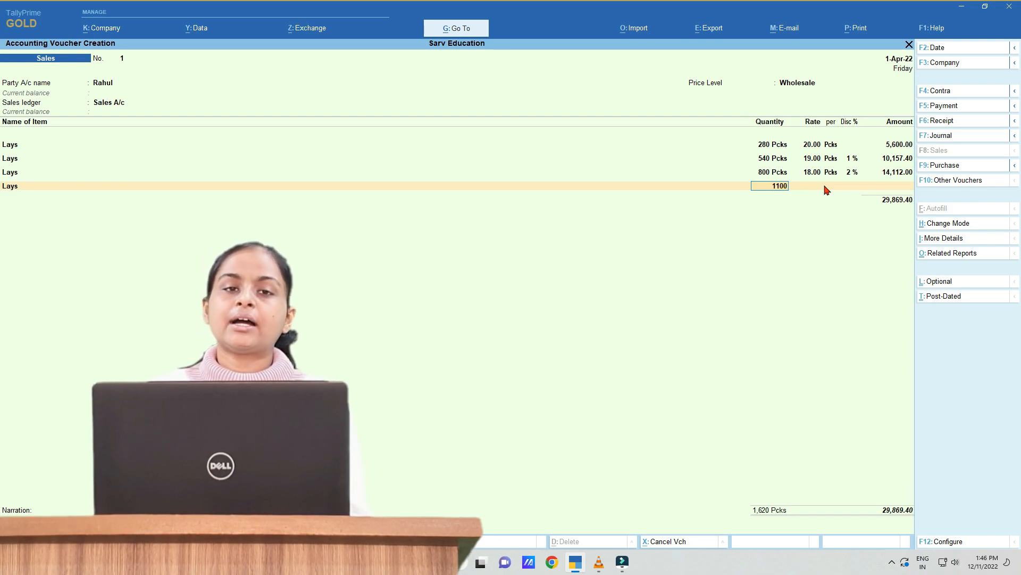
key(Return)
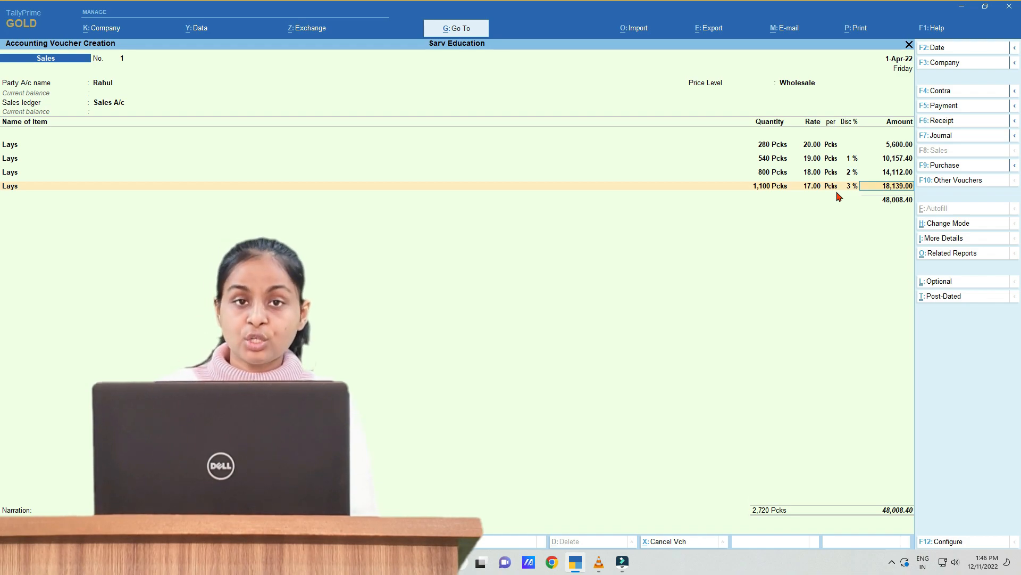
key(ctrl+a)
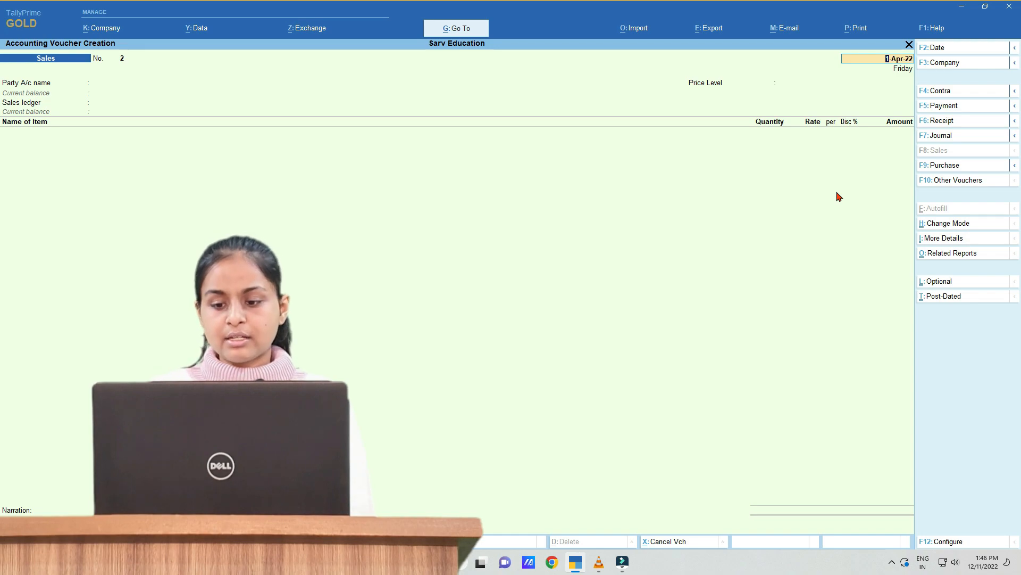
Start the sales voucher for the customer listed directly below Cash, accepting the default details, with price level Retail and ledger Sales A/c
key(Return)
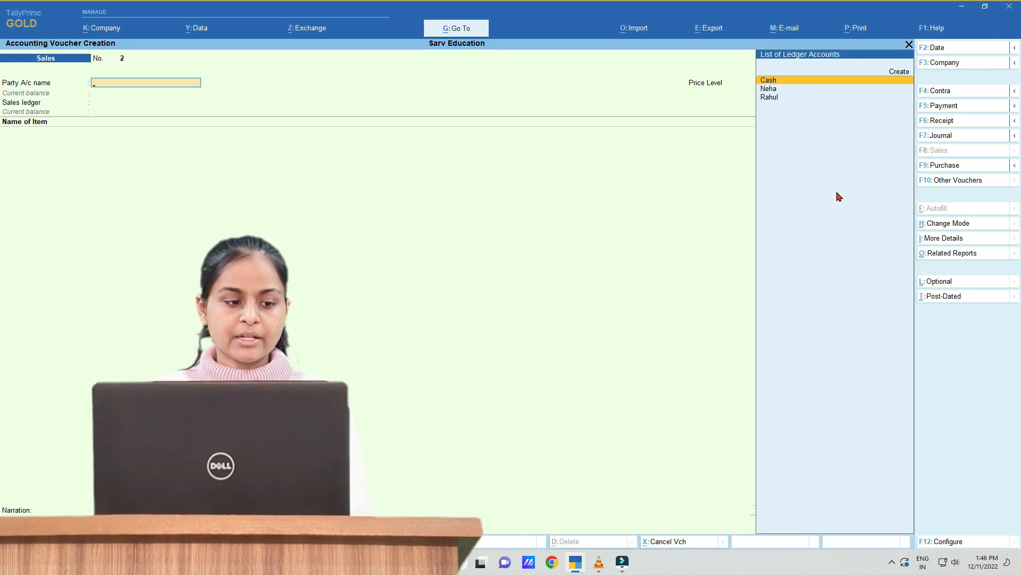
text(Neh)
key(Return)
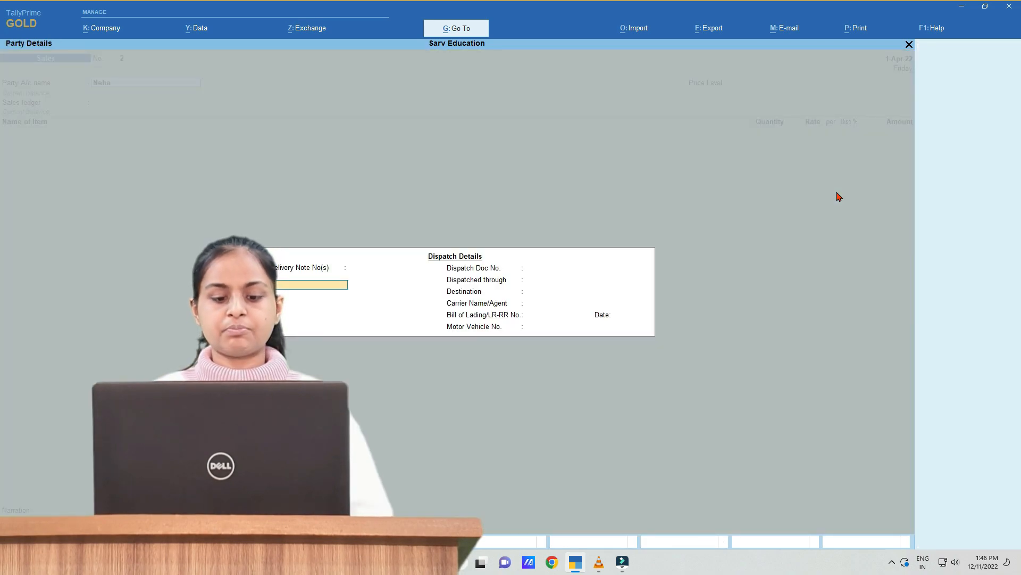
key(ctrl+a)
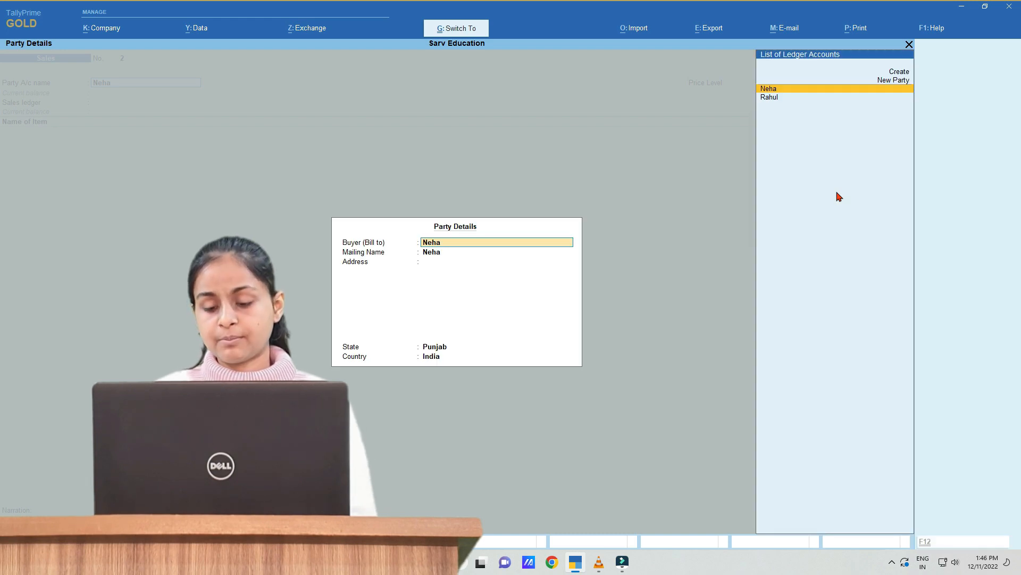
key(ctrl+a)
key(Down)
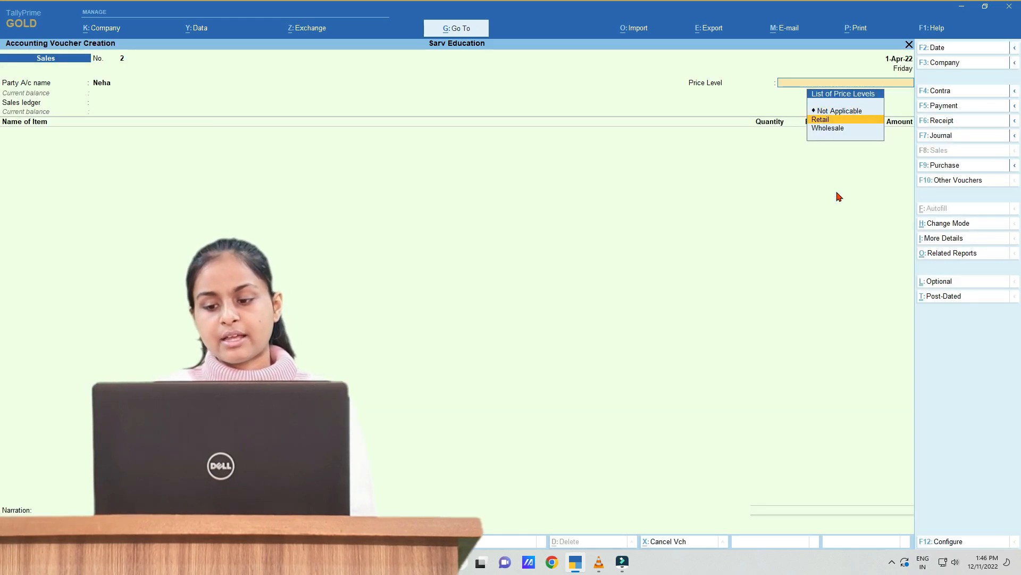
key(Return)
key(Return)
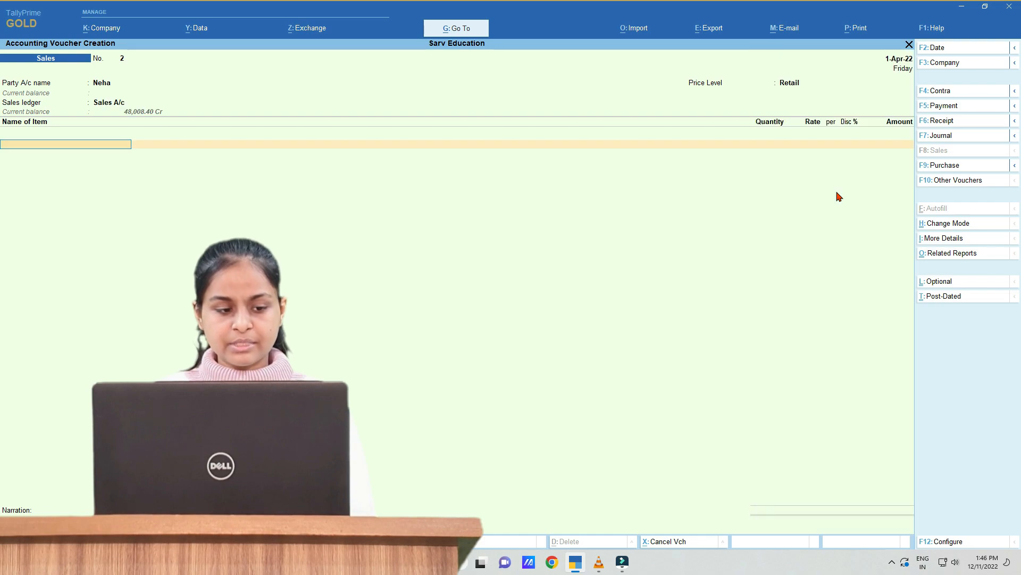
Add a Lays line with a quantity of 18 Pcks, accepting the Retail price-list rate
text(La)
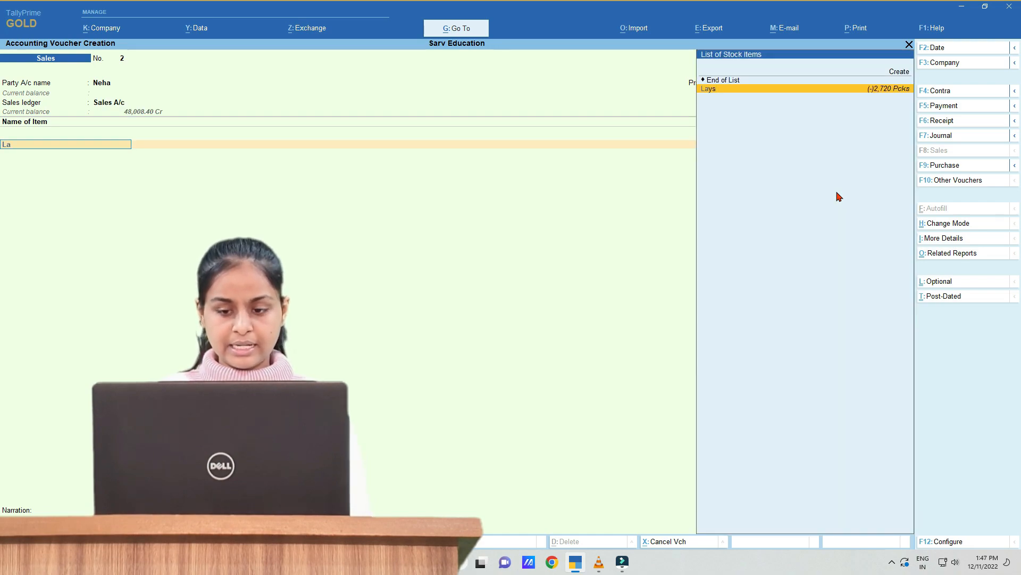
key(Return)
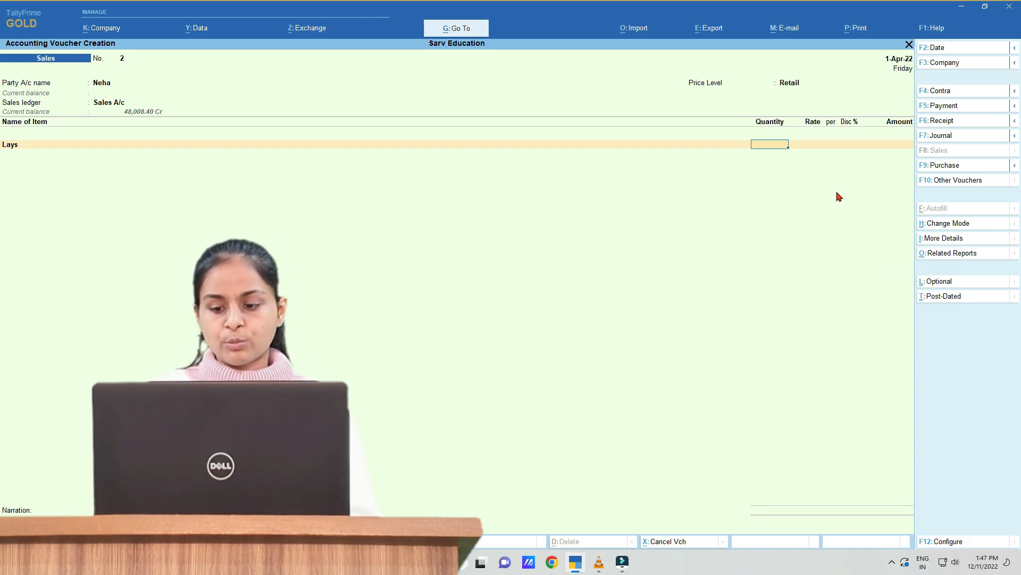
text(8)
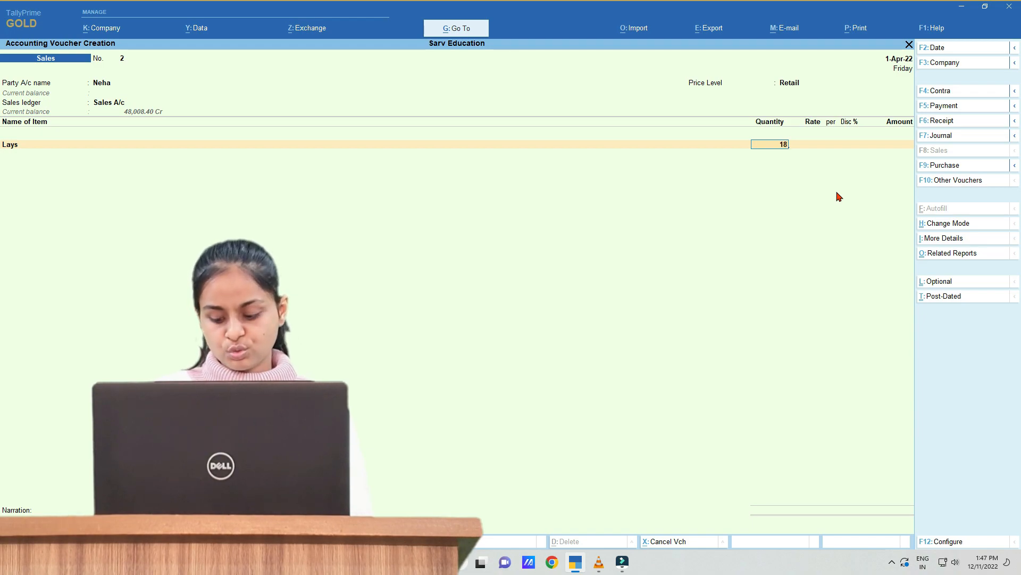
key(Return)
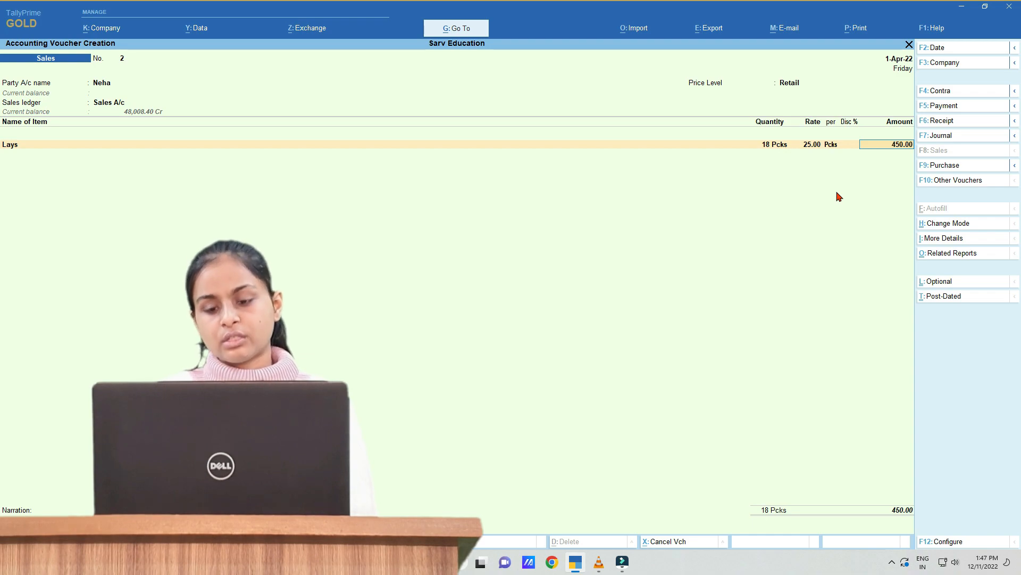
key(Return)
Add a second Lays line with a quantity of 25 Pcks, accepting the Retail rate and discount
text(La)
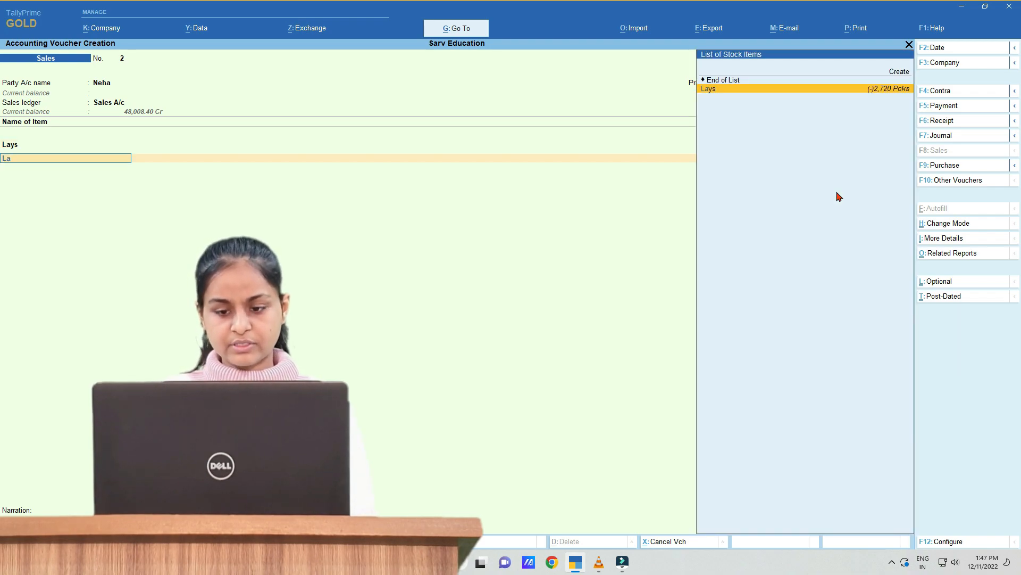
key(Return)
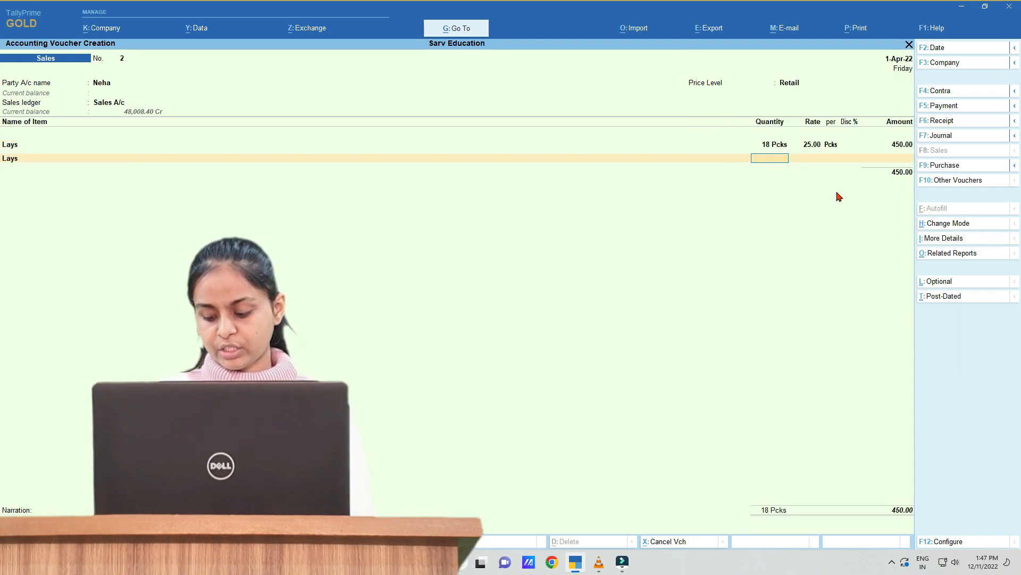
text(25 Pcks)
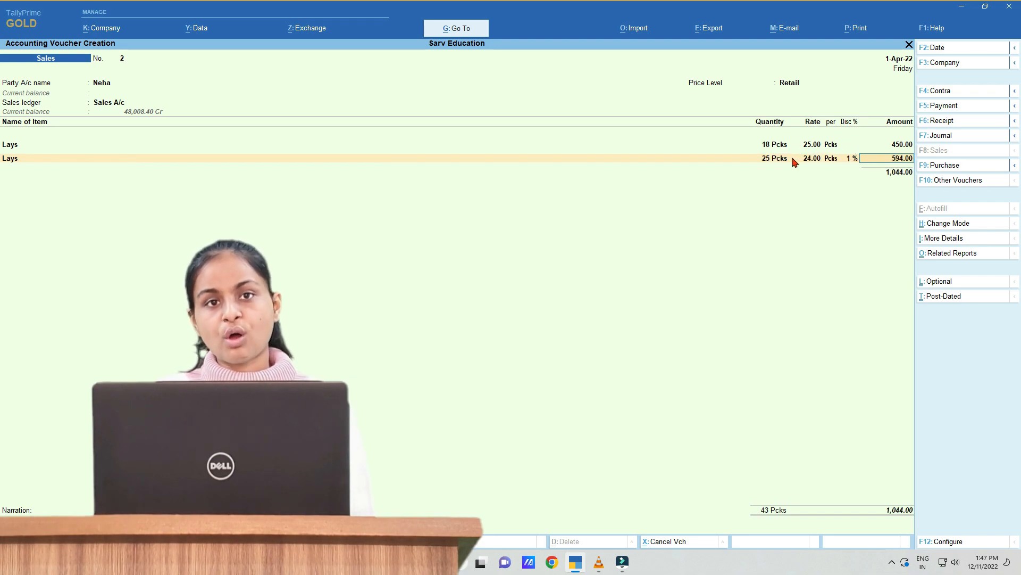
key(Return)
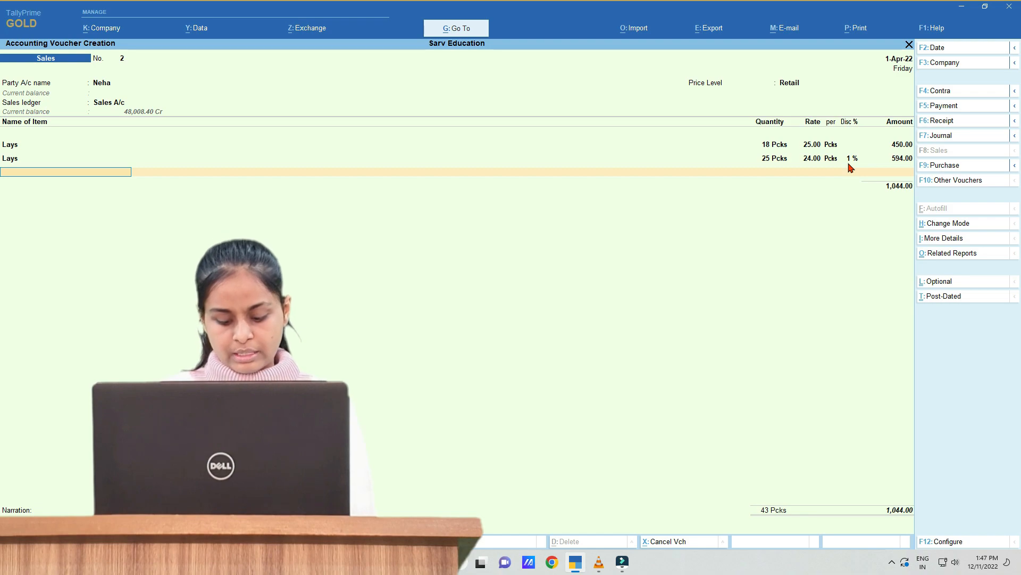
Add a third Lays line with a quantity of 45 Pcks at the Retail price-list terms
key(Return)
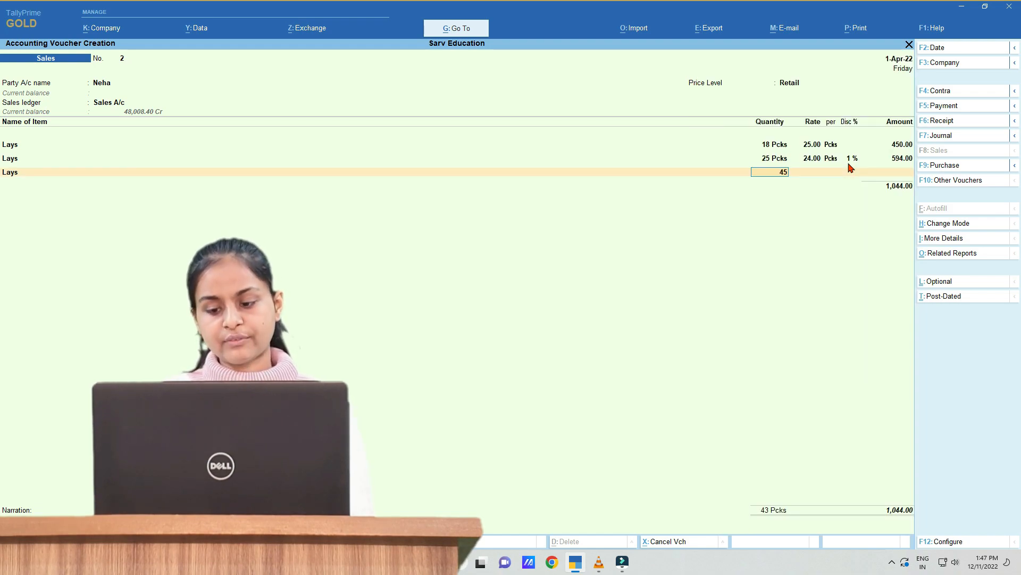
key(Return)
key(Return)
key(Return)
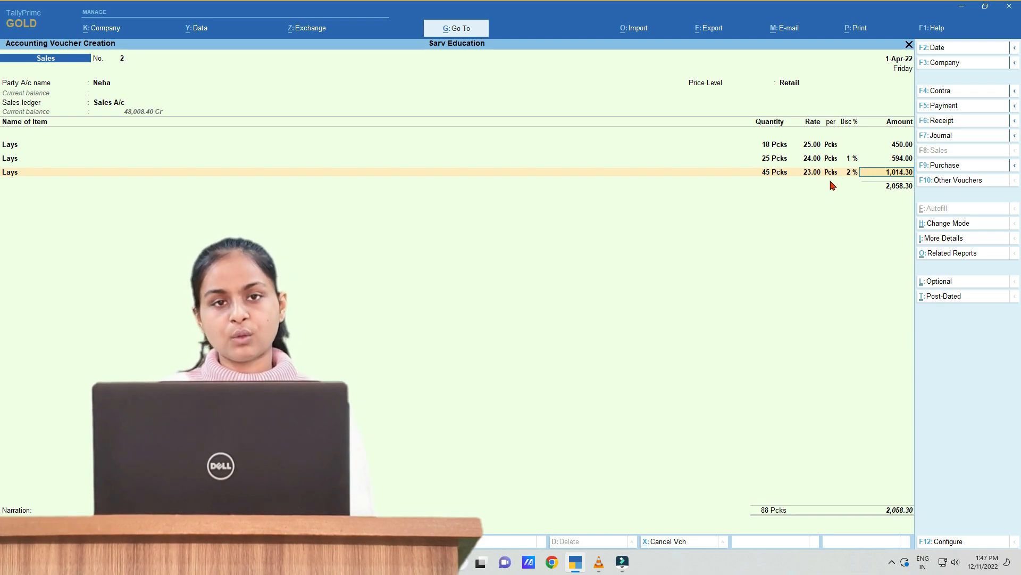
key(Return)
Add a fourth Lays line with a quantity of 55 Pcks at the Retail price-list terms and save the sales voucher
text(L)
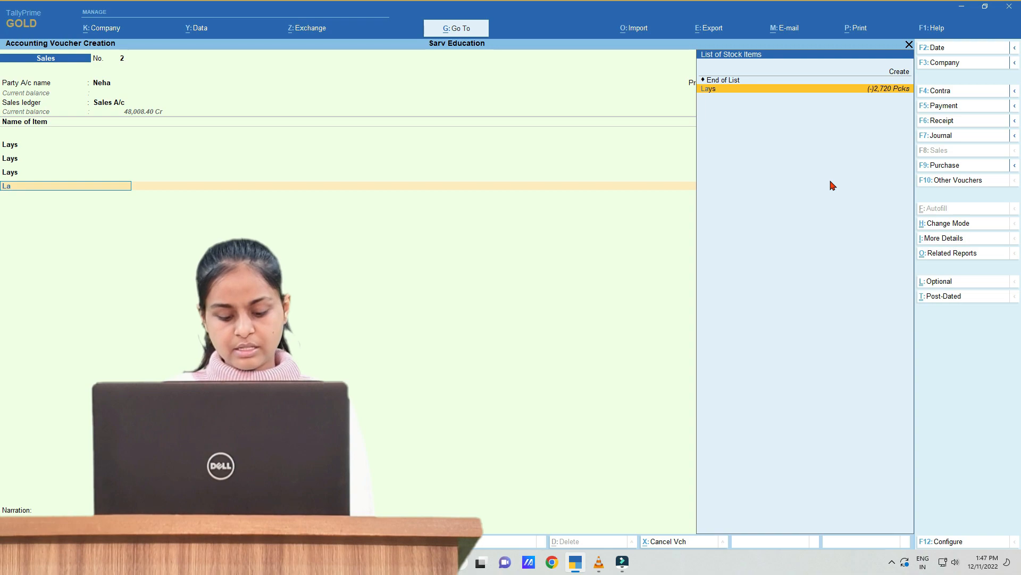
text(a)
key(Return)
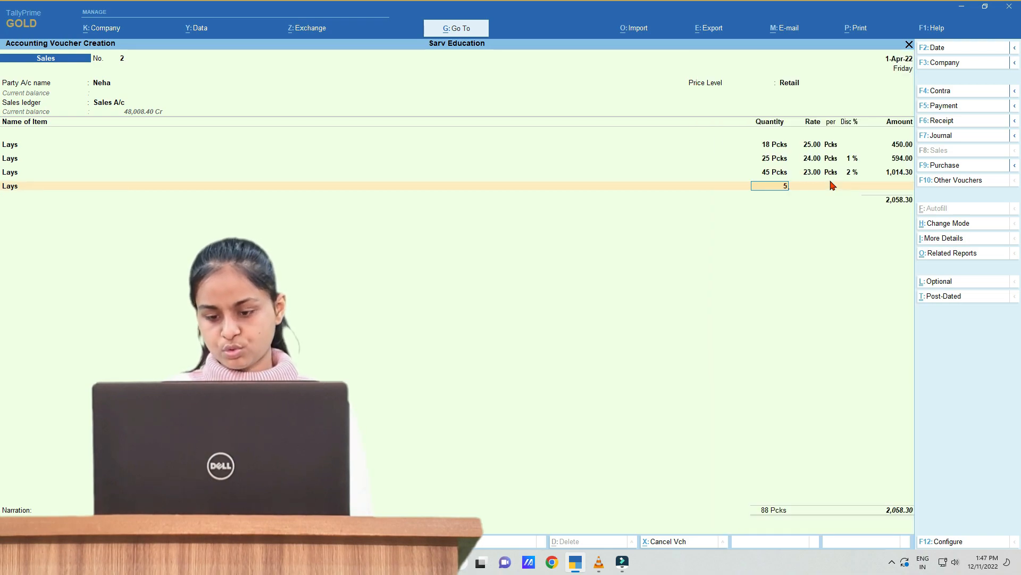
text(55)
key(Return)
key(Return)
key(Return)
key(Return)
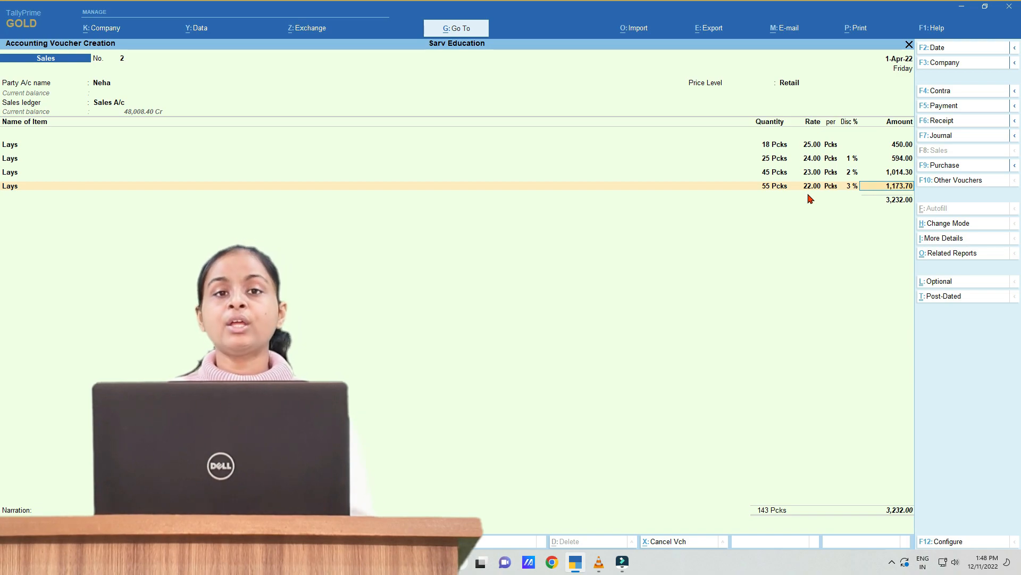
key(ctrl+a)
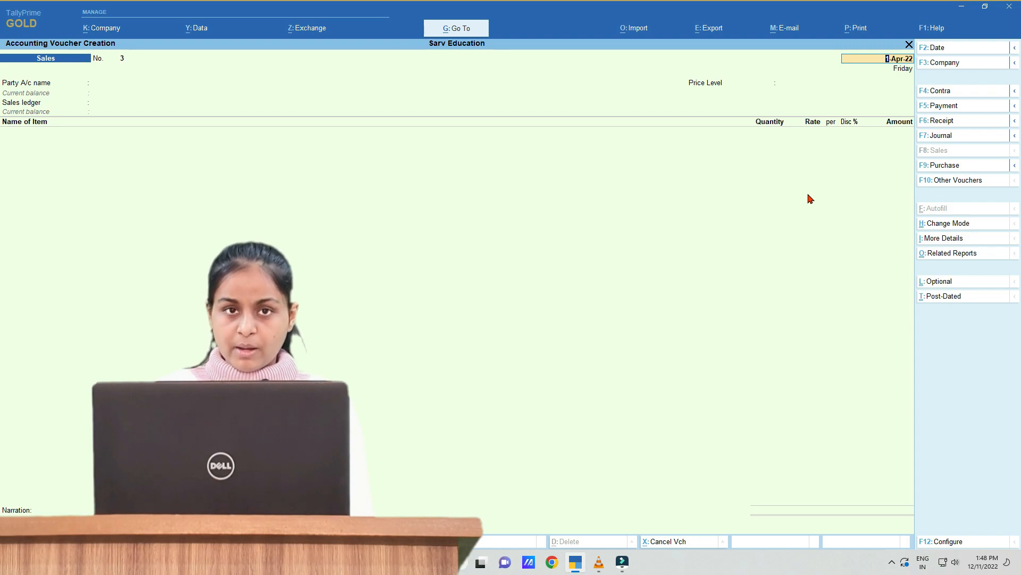
Leave voucher entry and open the customer ledger listed directly below Cash for alteration
key(Escape)
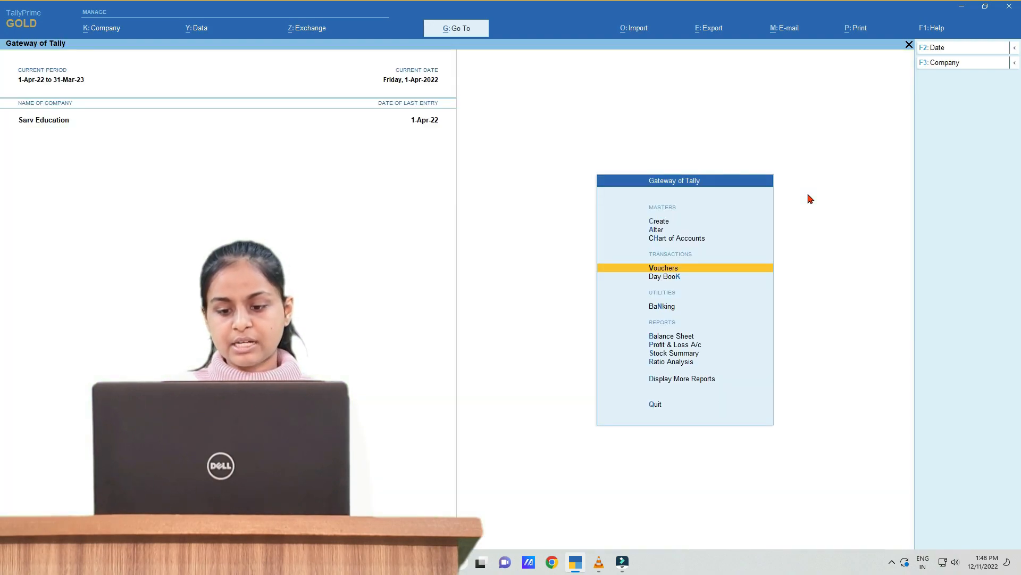
key(Up)
key(Up)
key(Return)
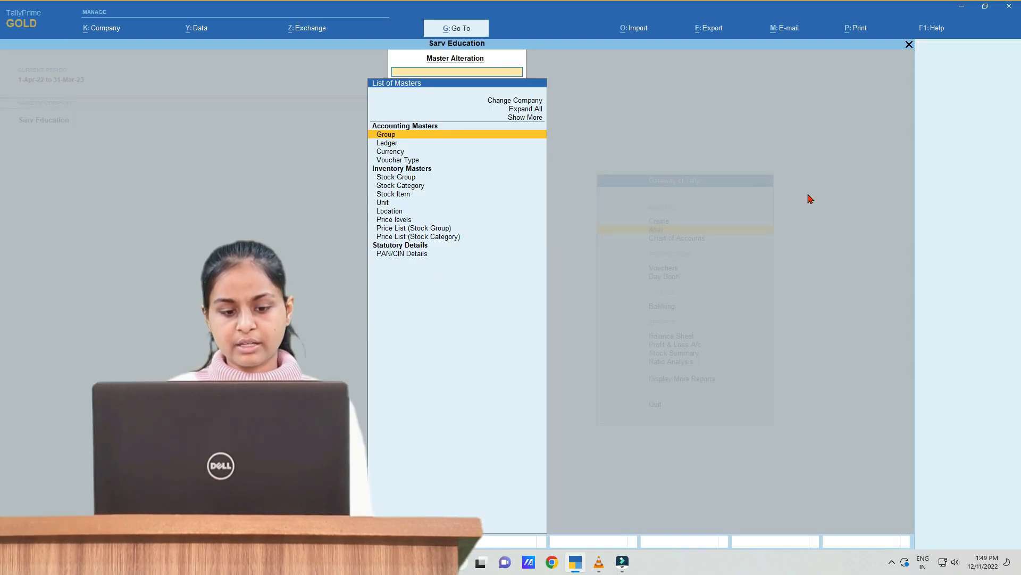
key(Down)
key(Down)
key(Up)
key(Return)
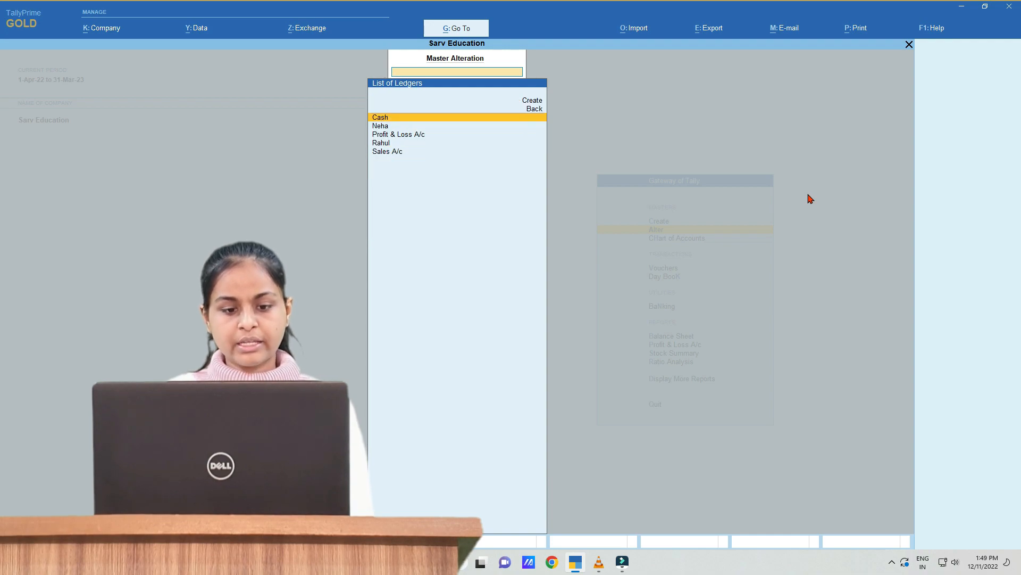
key(Down)
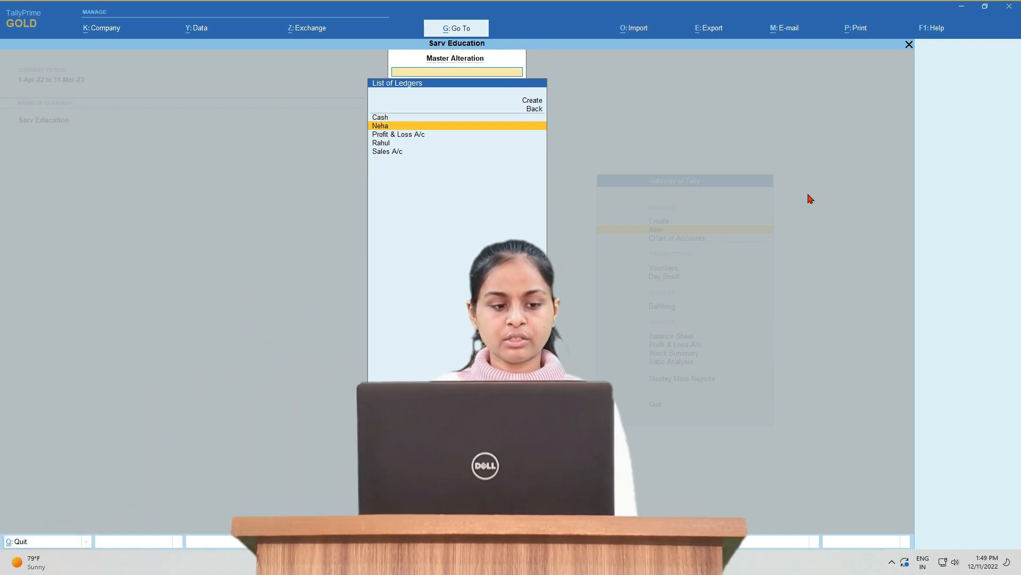
key(Return)
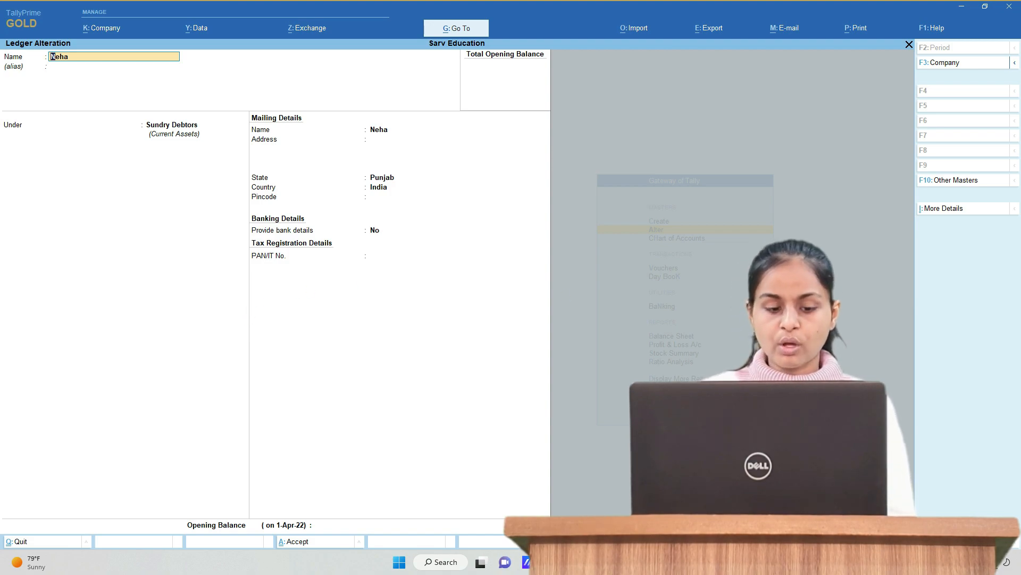
Set Use Price Levels for Party Ledgers to Yes in the ledger configuration and save it
key(F12)
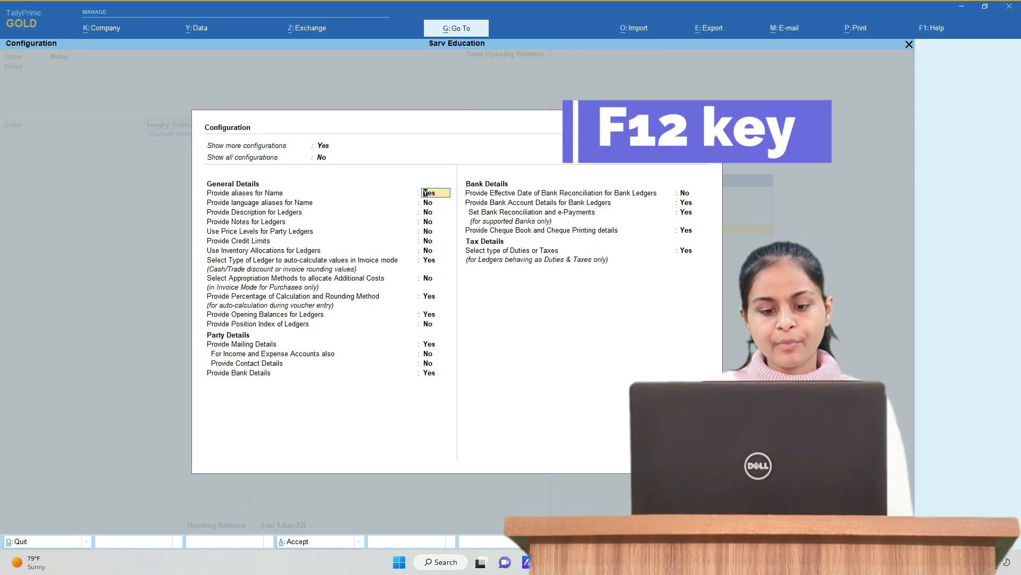
key(Return)
key(Return)
key(Return)
key(Return)
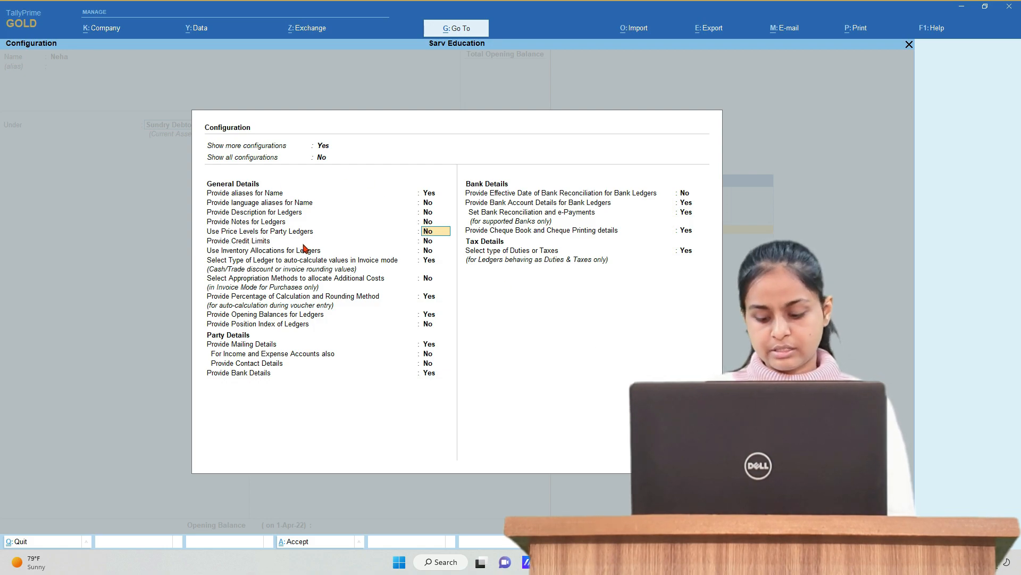
text(yes)
key(Return)
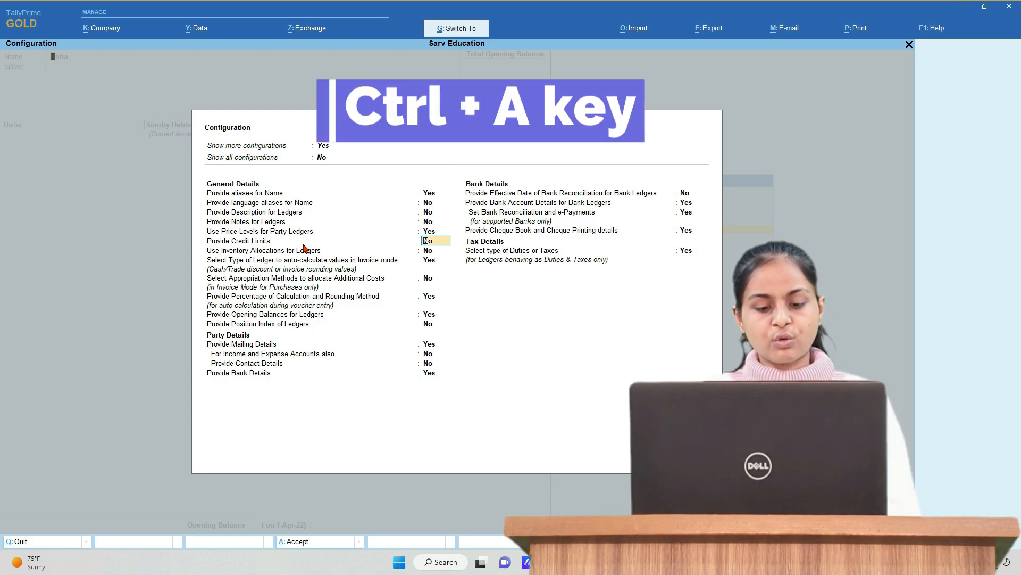
key(ctrl+a)
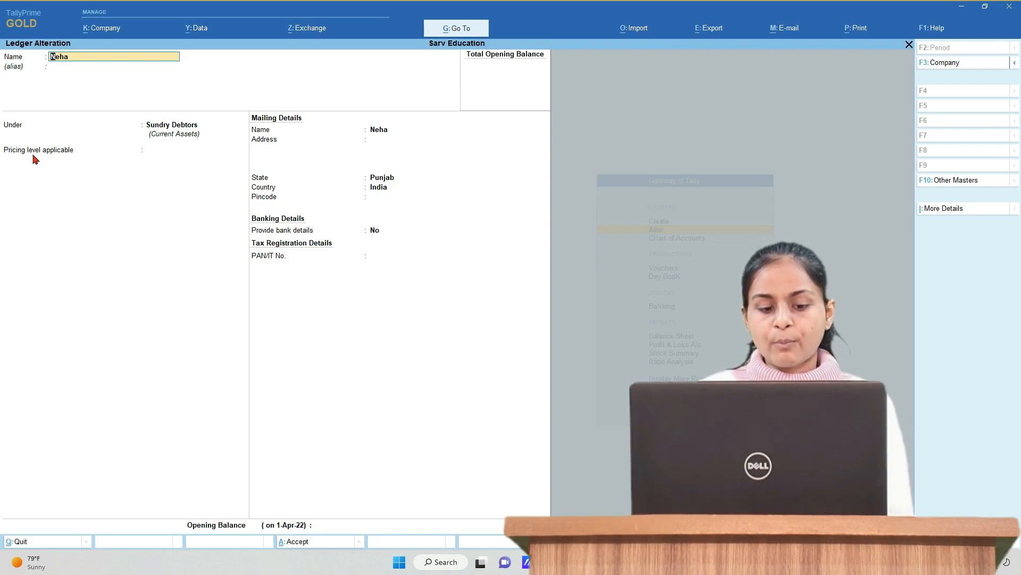
Set the pricing level applicable to this customer's ledger to Retail and save the ledger
key(Return)
key(Return)
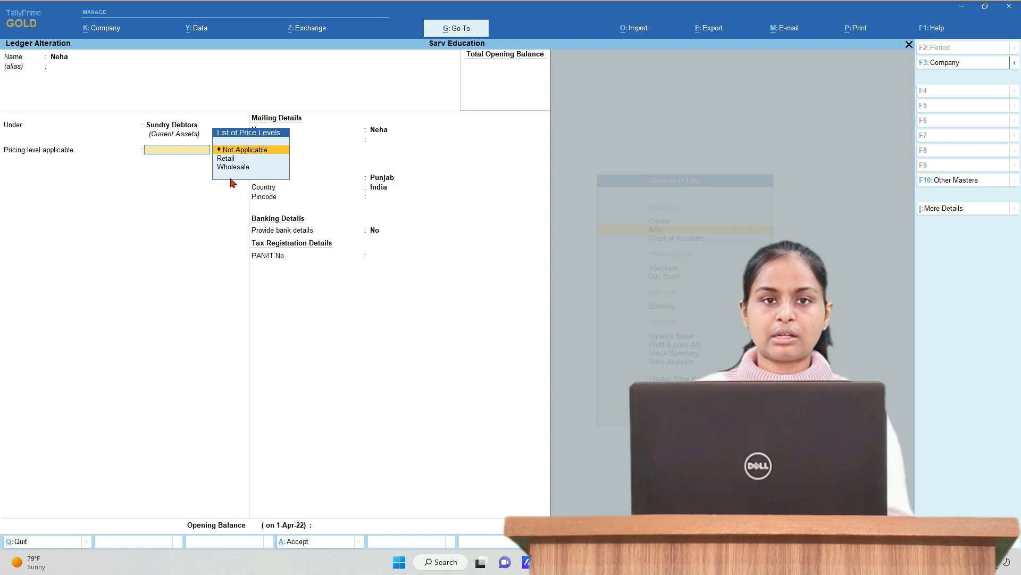
key(Down)
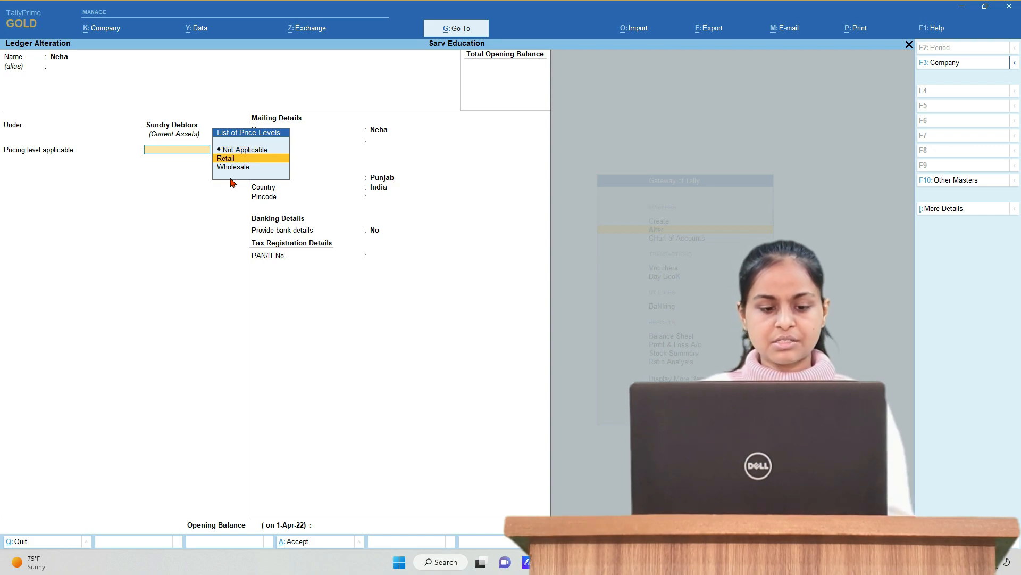
key(Return)
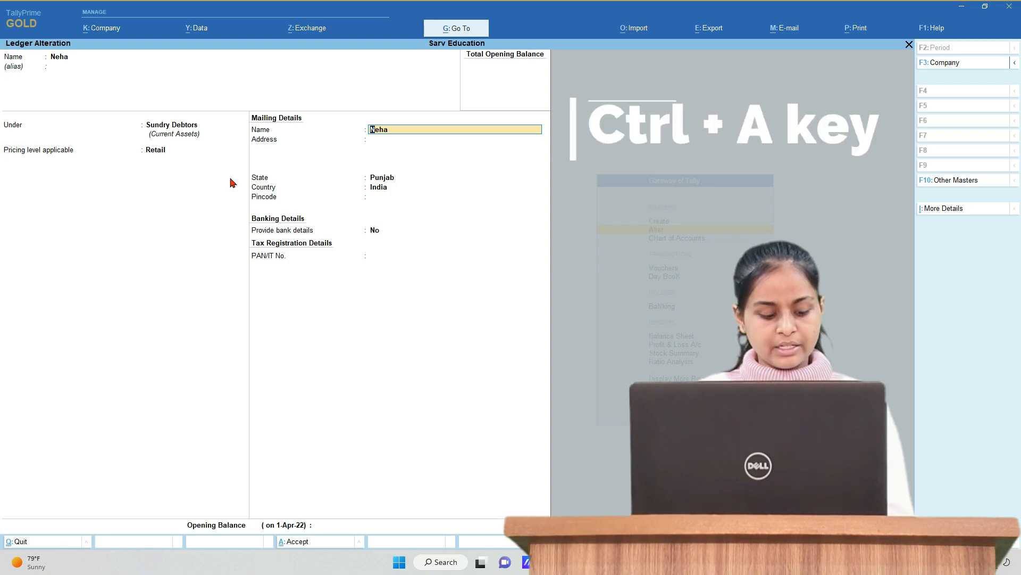
key(ctrl+a)
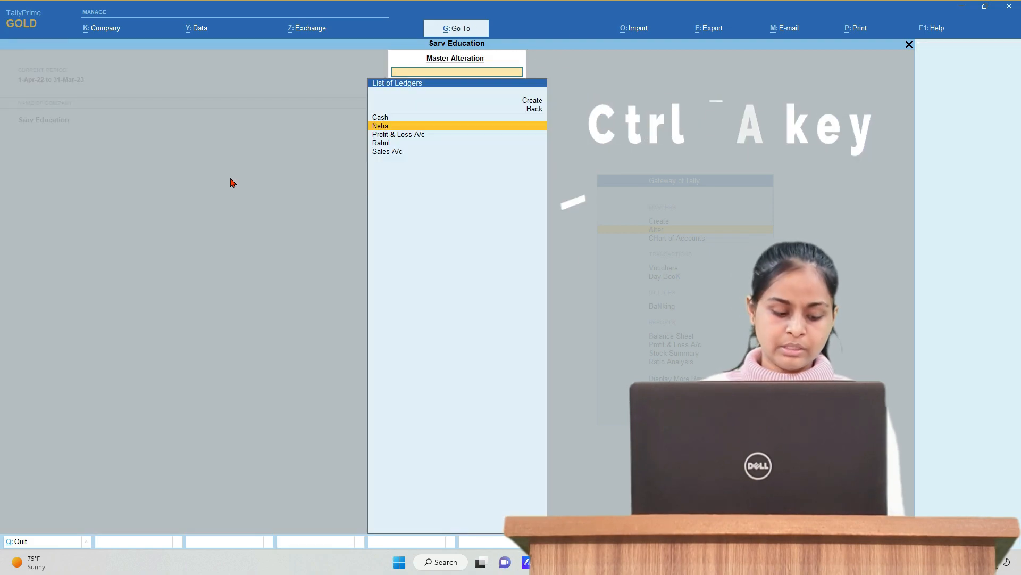
Set the pricing level applicable to Wholesale for the customer ledger listed directly above Sales A/c and save the ledger
key(Down)
key(Down)
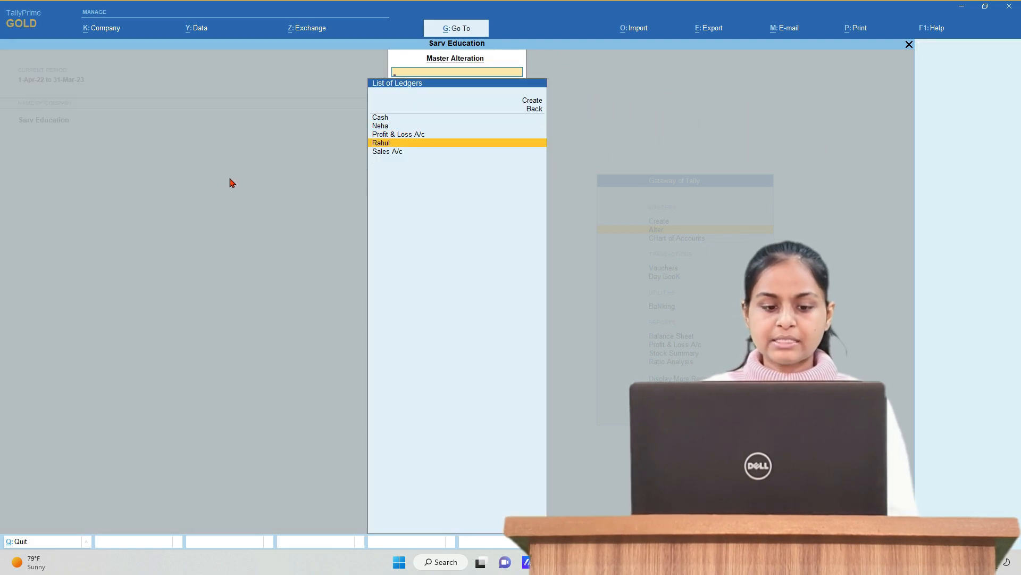
key(Return)
key(Return)
key(Return)
key(Return)
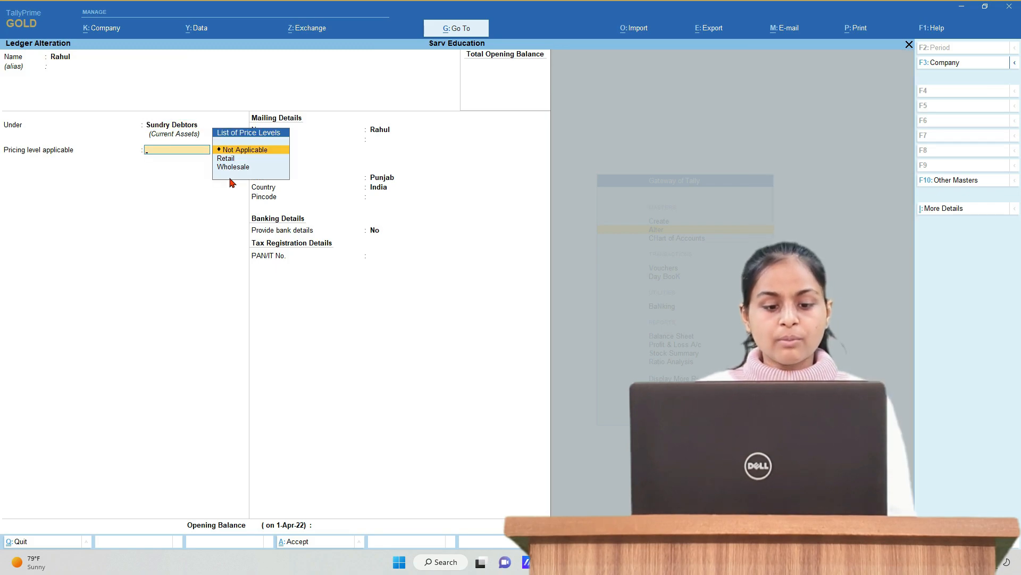
key(Down)
key(Down)
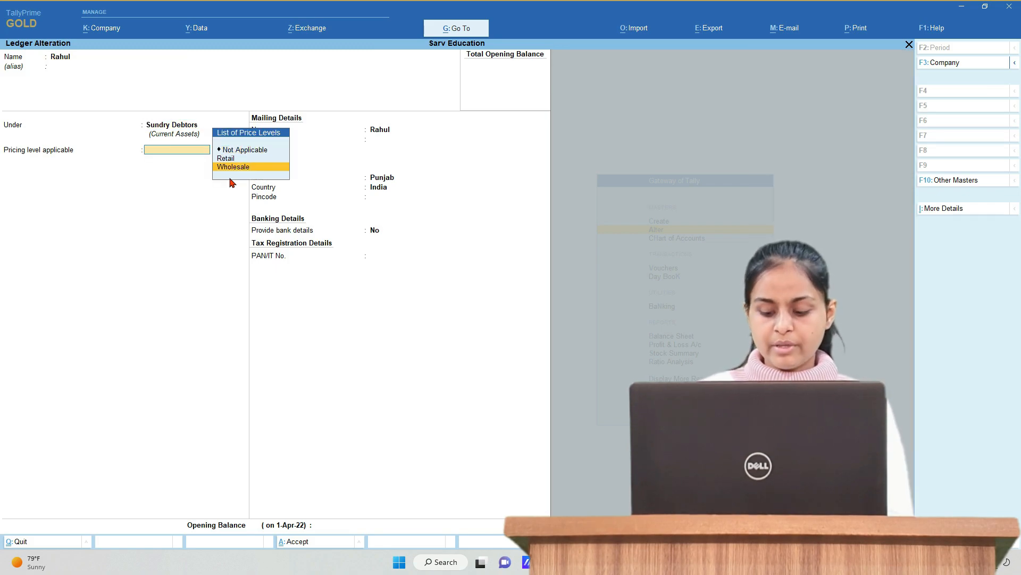
key(Return)
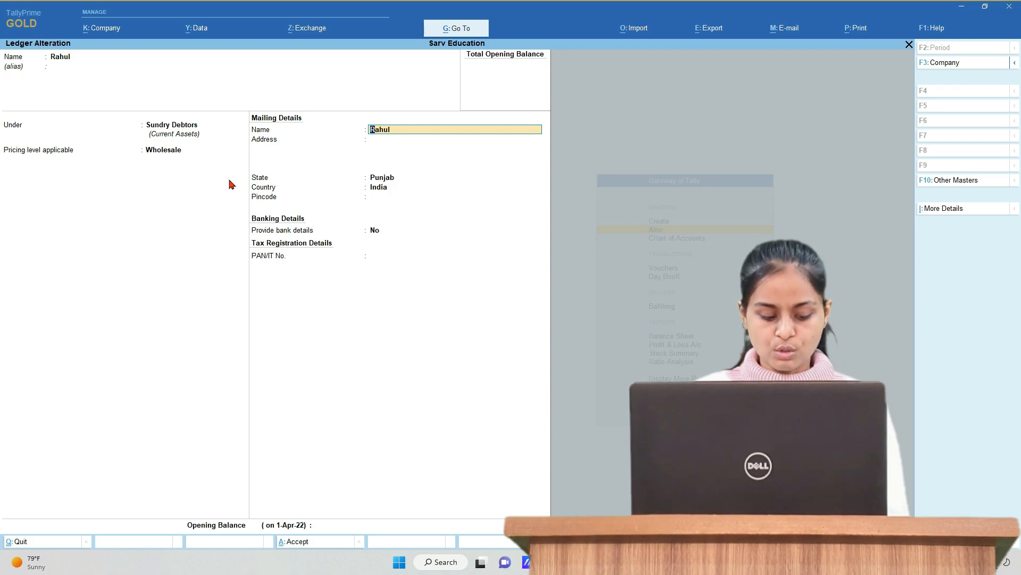
key(ctrl+a)
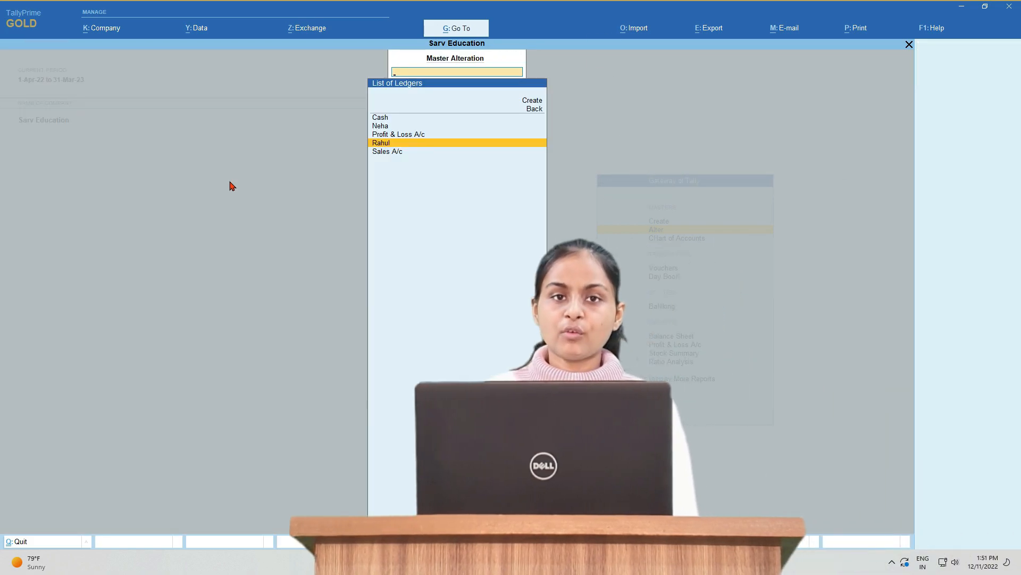
Leave ledger alteration and open a new sales voucher
key(Escape)
key(Down)
key(Down)
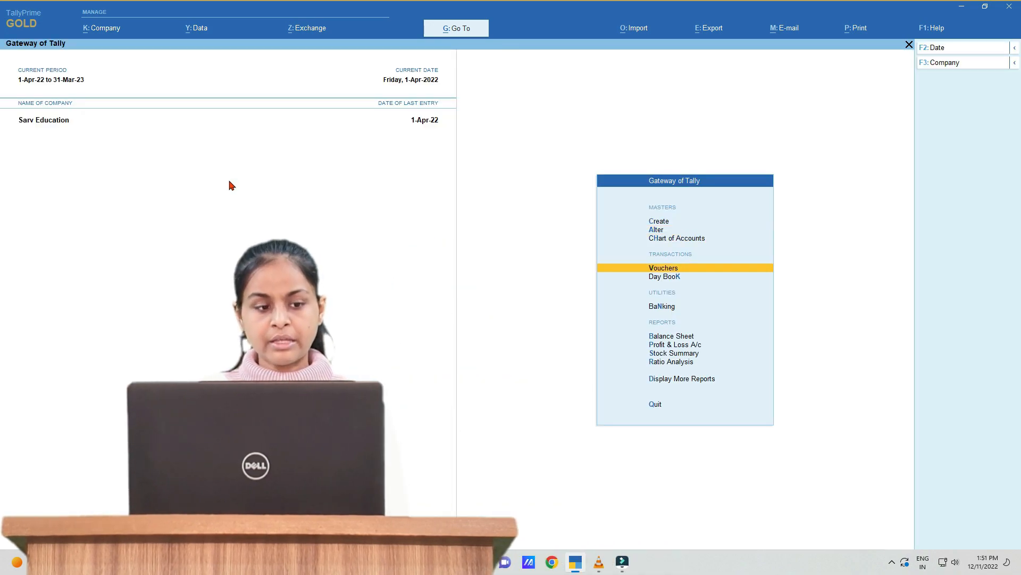
key(Return)
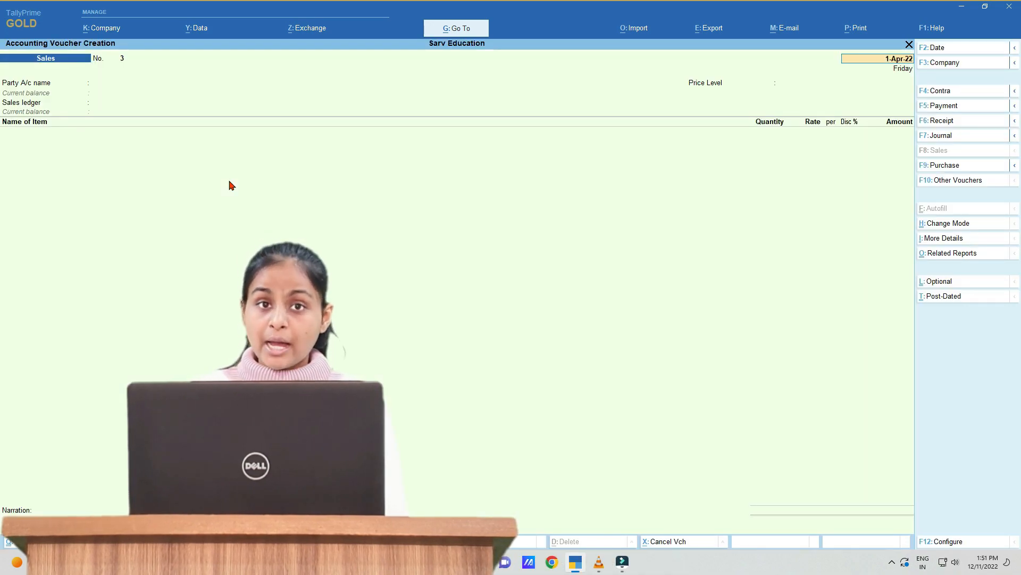
Select the Wholesale-level customer as the party, accept the dispatch and party details unchanged, and choose Sales A/c as the sales ledger
key(Down)
key(Down)
key(Return)
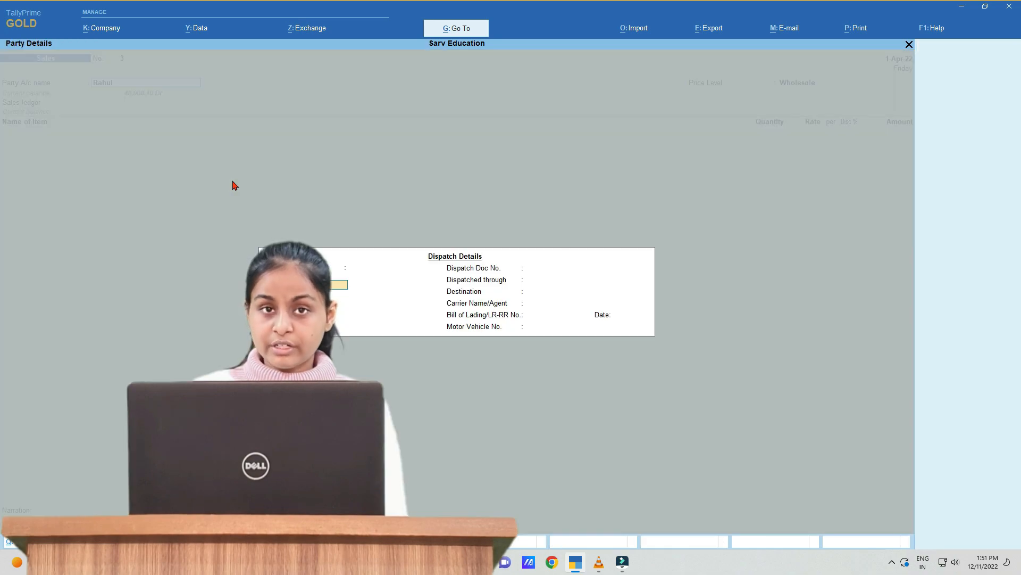
key(ctrl+a)
key(ctrl+a)
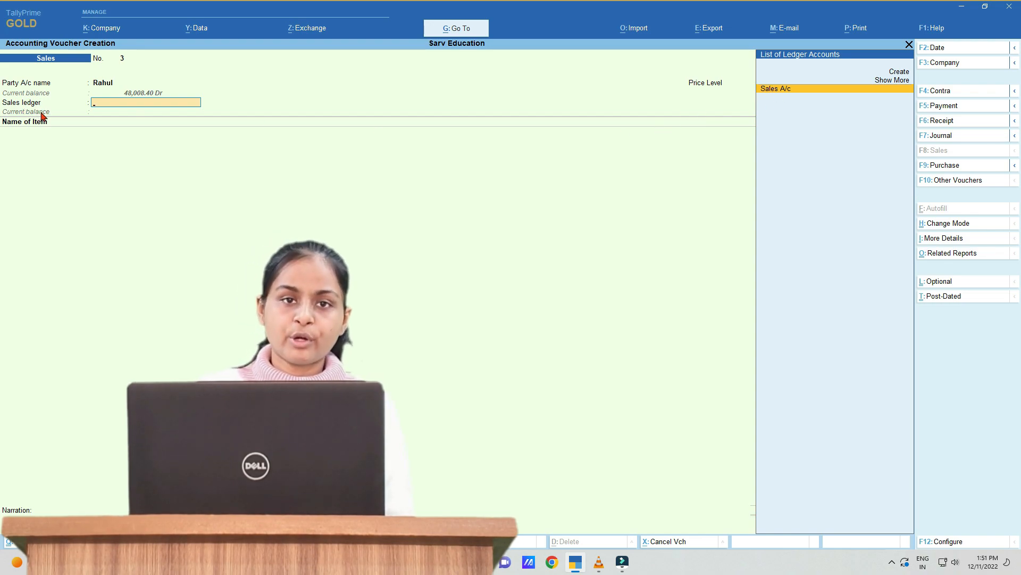
key(Return)
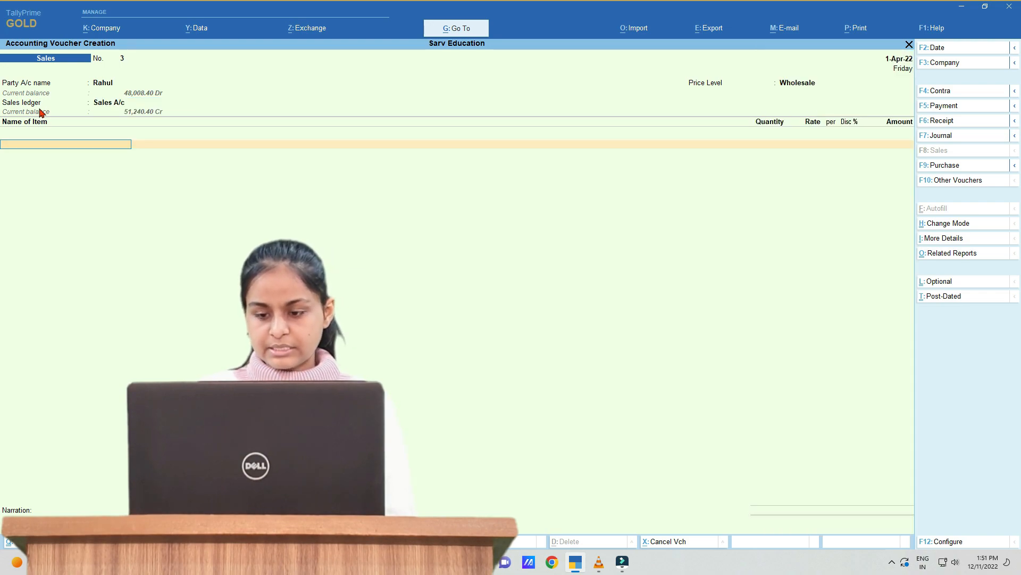